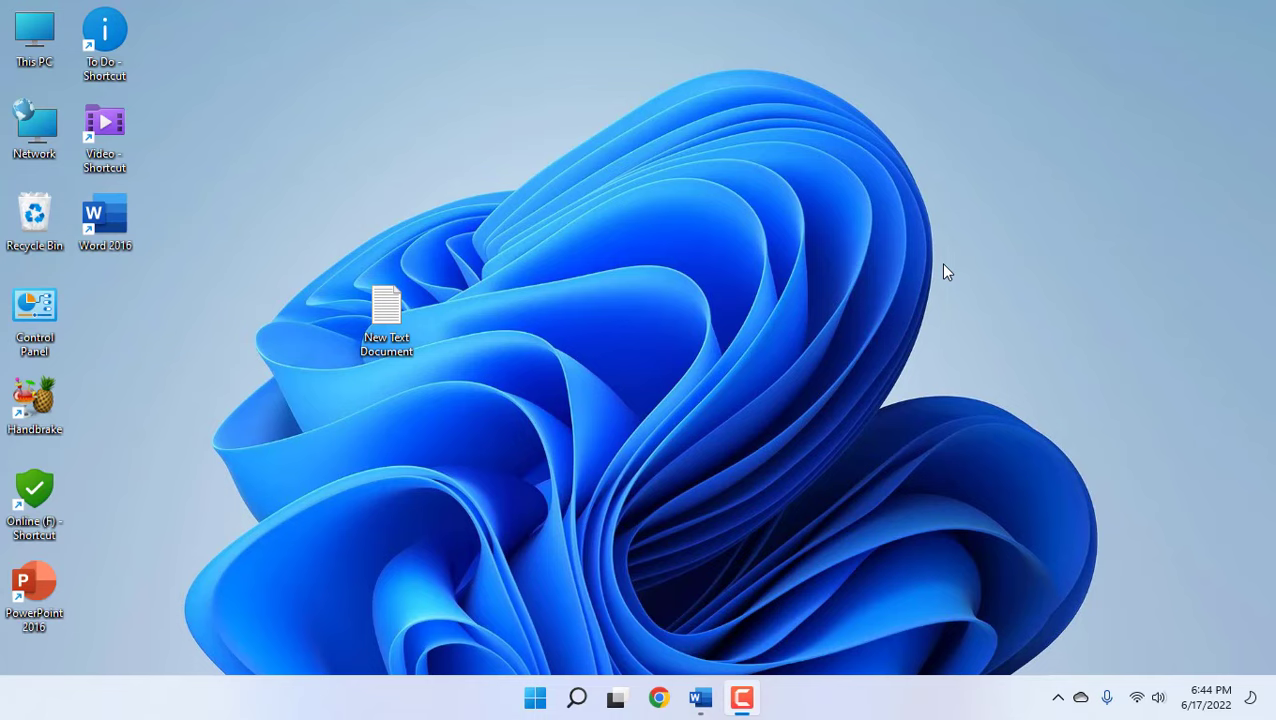
# Bring the Sample report up in Word and scroll through its opening pages.
pyautogui.click(698, 697)
pyautogui.scroll(5, 515, 285)
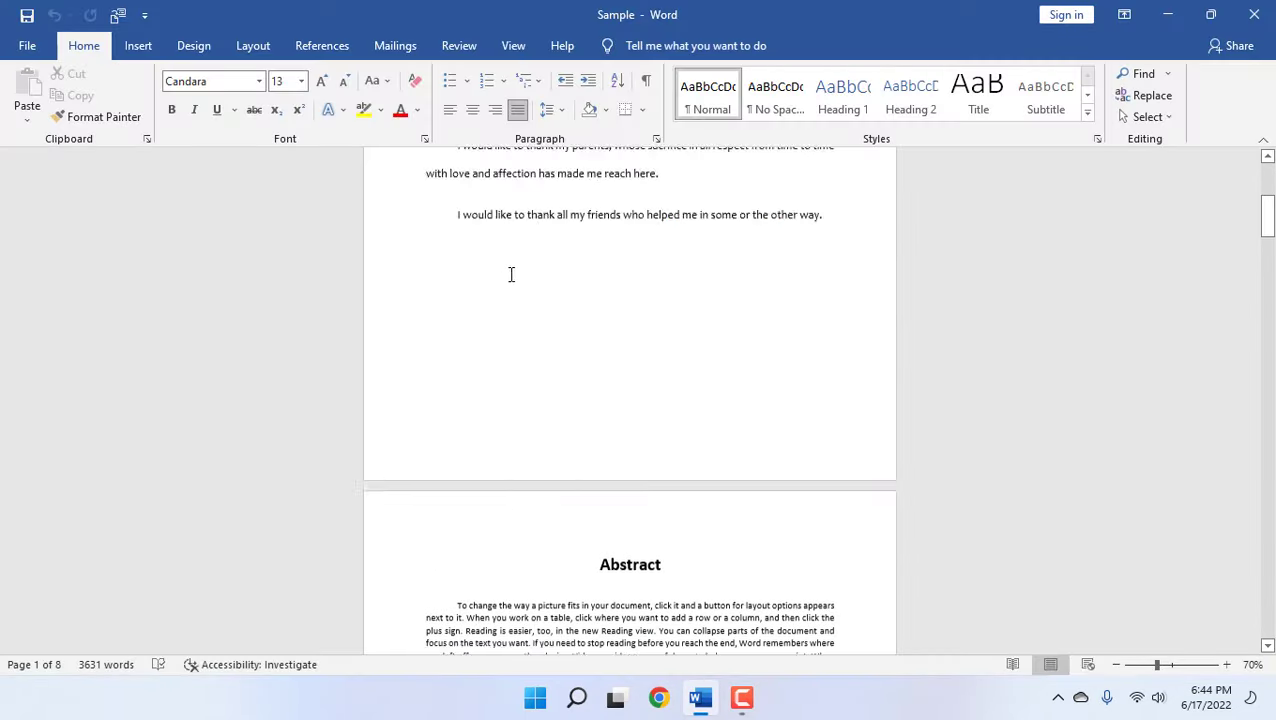
pyautogui.scroll(6, 510, 265)
pyautogui.scroll(-2, 510, 255)
pyautogui.scroll(-7, 509, 250)
pyautogui.scroll(-5, 509, 247)
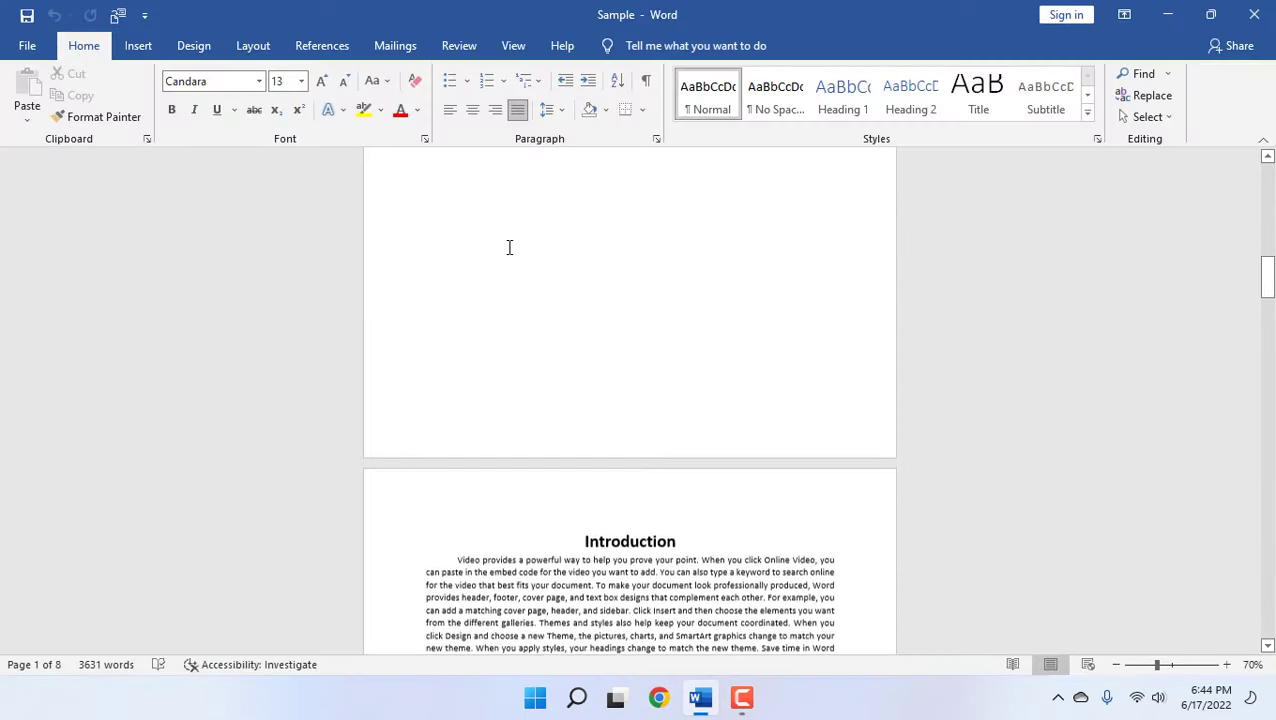
pyautogui.scroll(-3, 509, 246)
pyautogui.scroll(2, 508, 243)
pyautogui.scroll(-2, 508, 243)
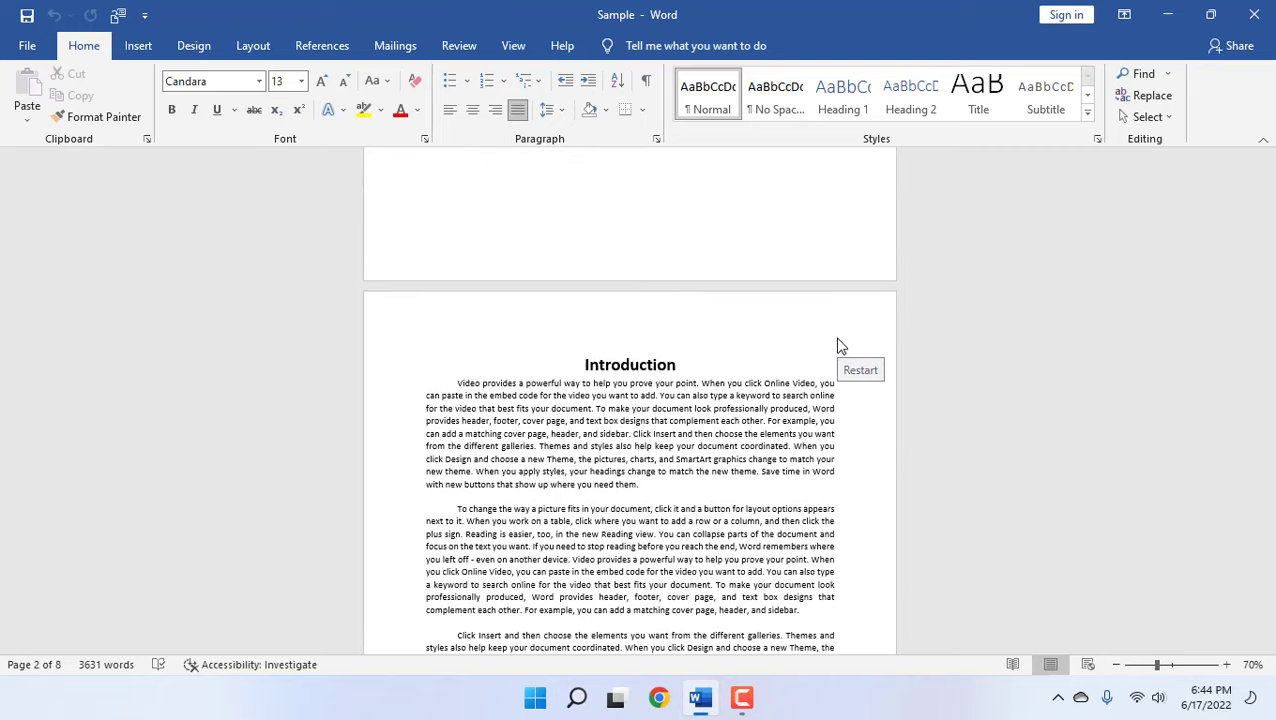
# Page back and forth through the Acknowledgement, Abstract and Introduction pages.
pyautogui.click(605, 360)
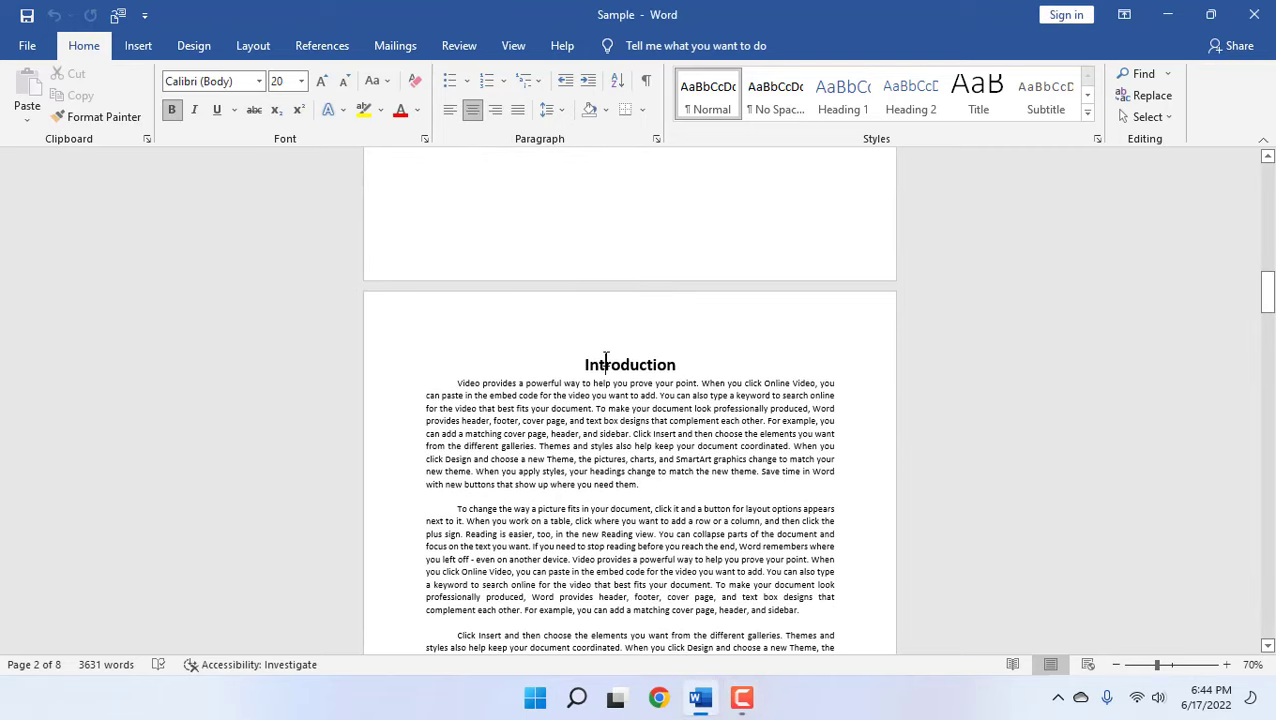
pyautogui.hotkey('ctrl', 'pageup')
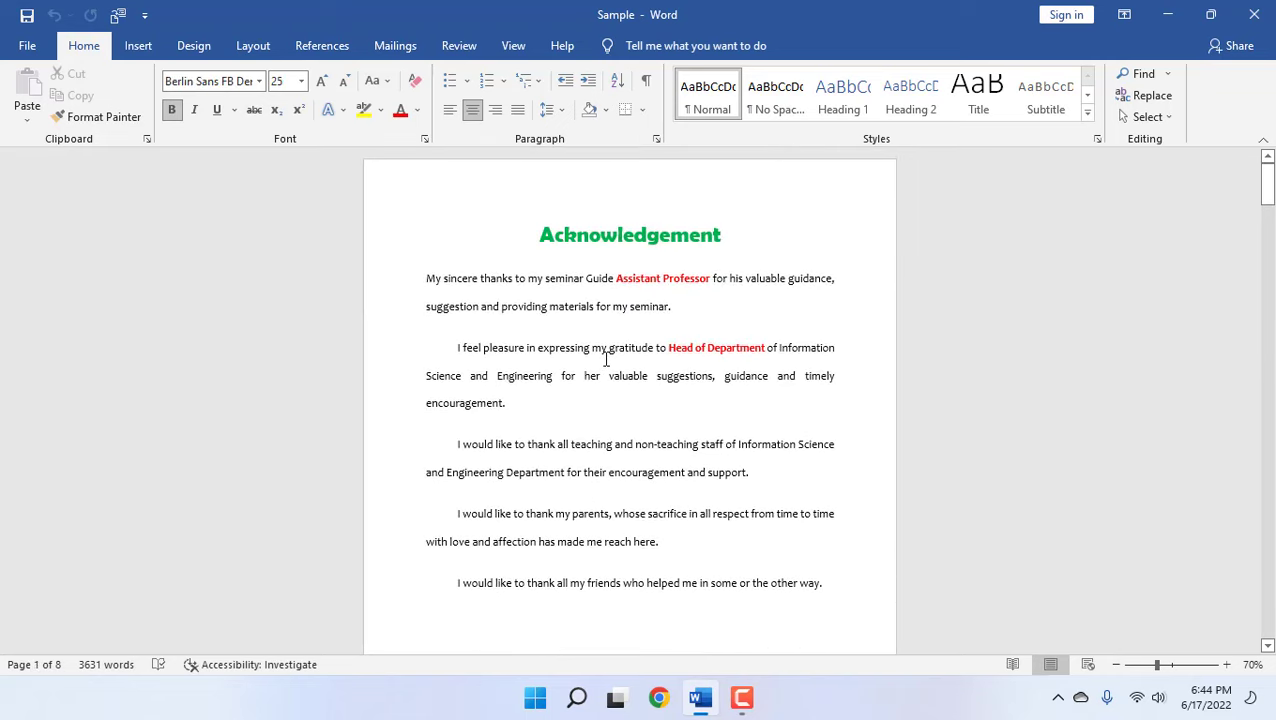
pyautogui.press('pagedown')
pyautogui.press('pagedown')
pyautogui.press('pageup')
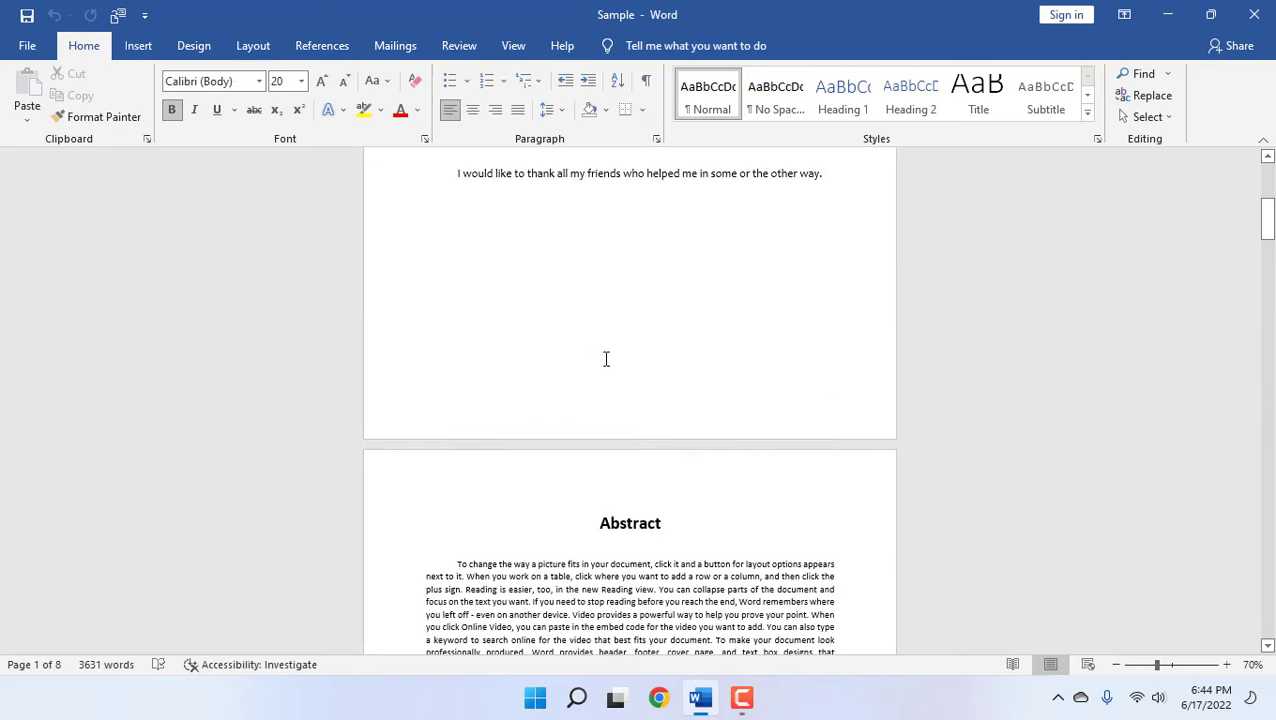
pyautogui.press('pageup')
pyautogui.press('pagedown')
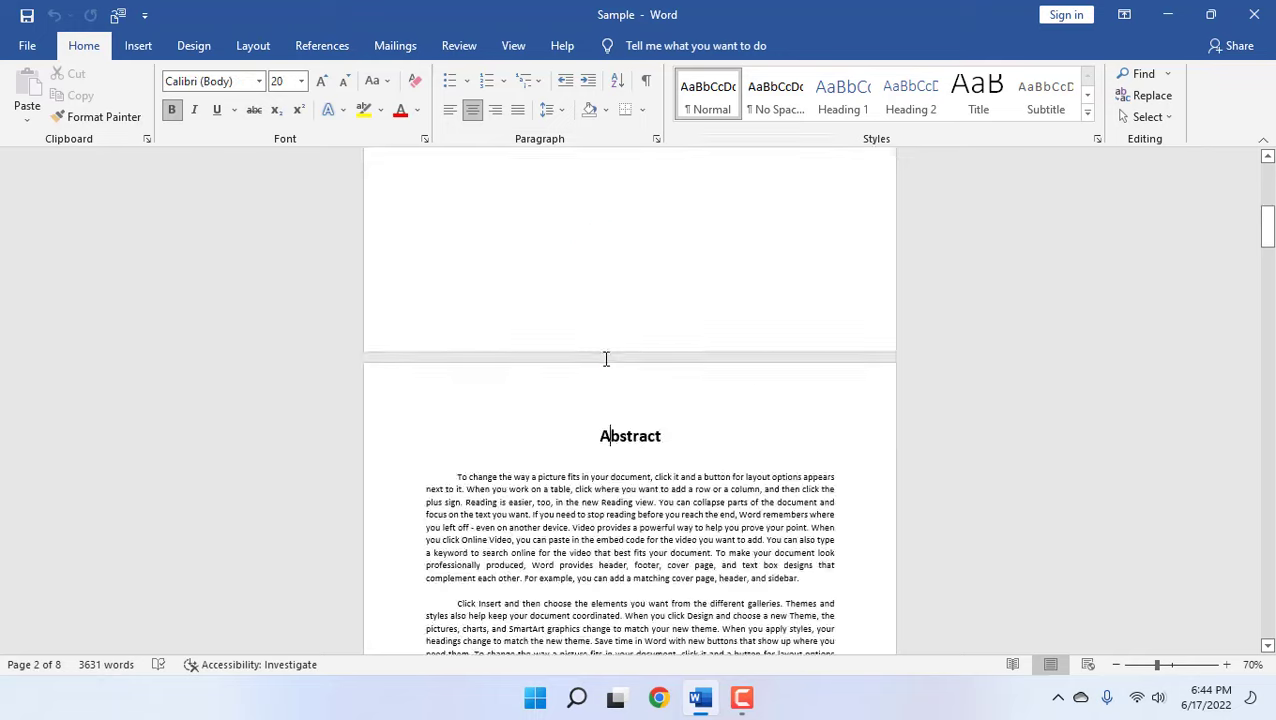
pyautogui.press('pagedown')
pyautogui.press('pagedown')
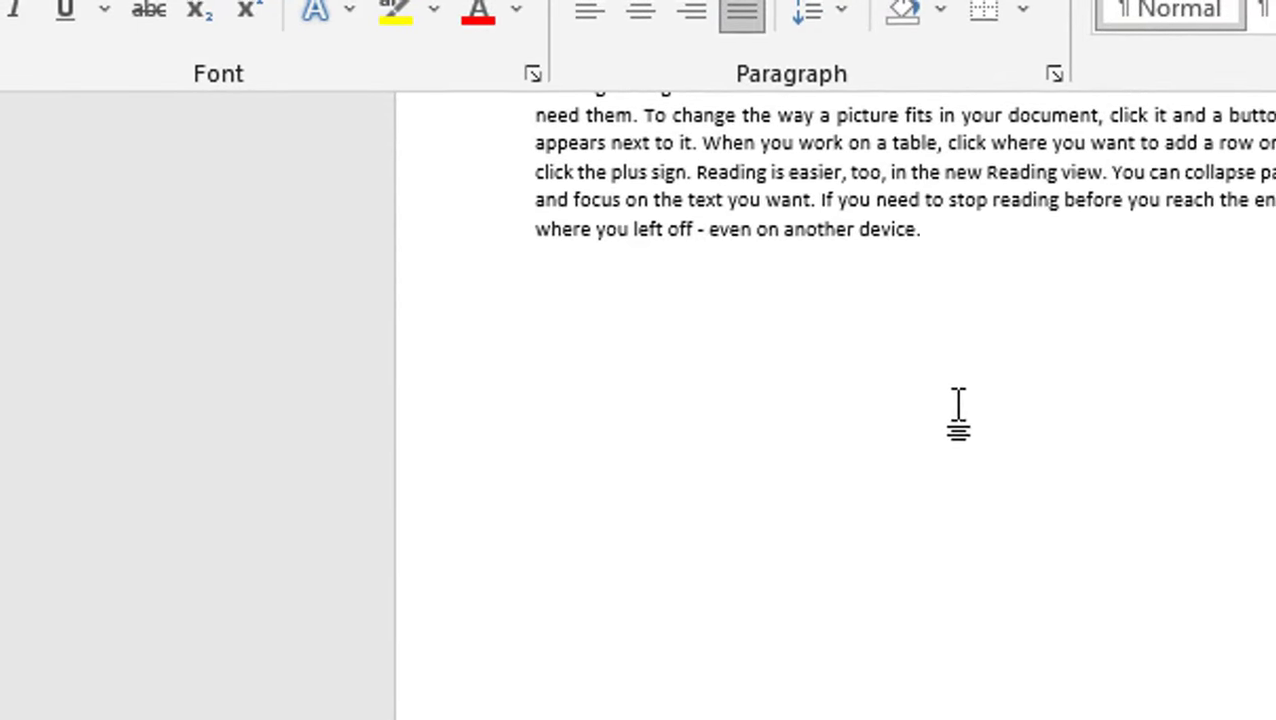
# Place the caret after the Abstract's last sentence and turn on Show/Hide ¶ to expose its Page Break.
pyautogui.scroll(5, 650, 500)
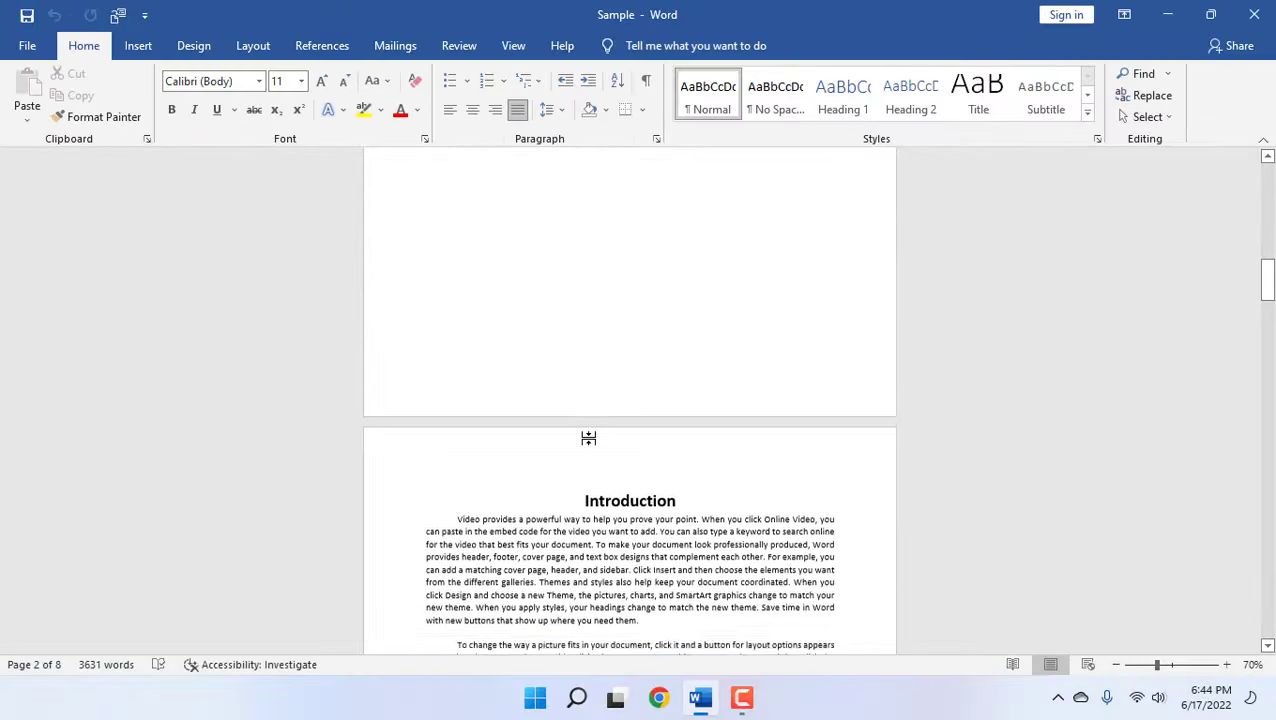
pyautogui.scroll(-1, 588, 438)
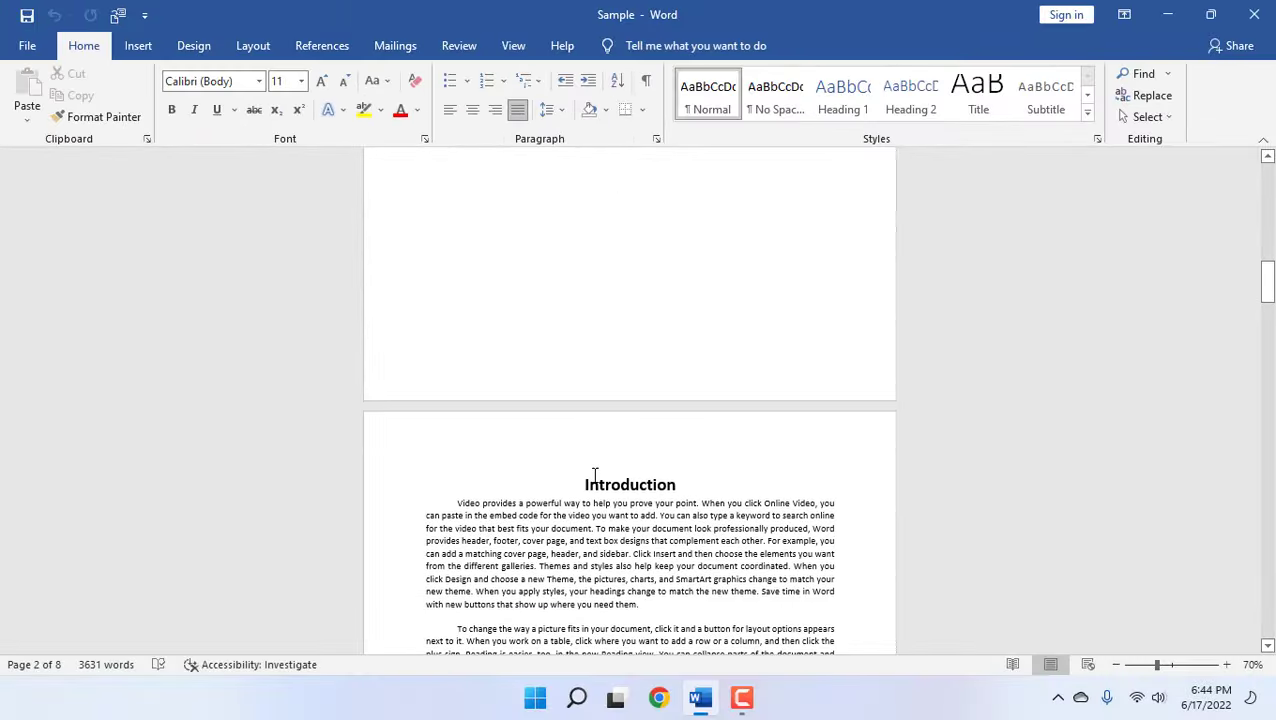
pyautogui.click(594, 483)
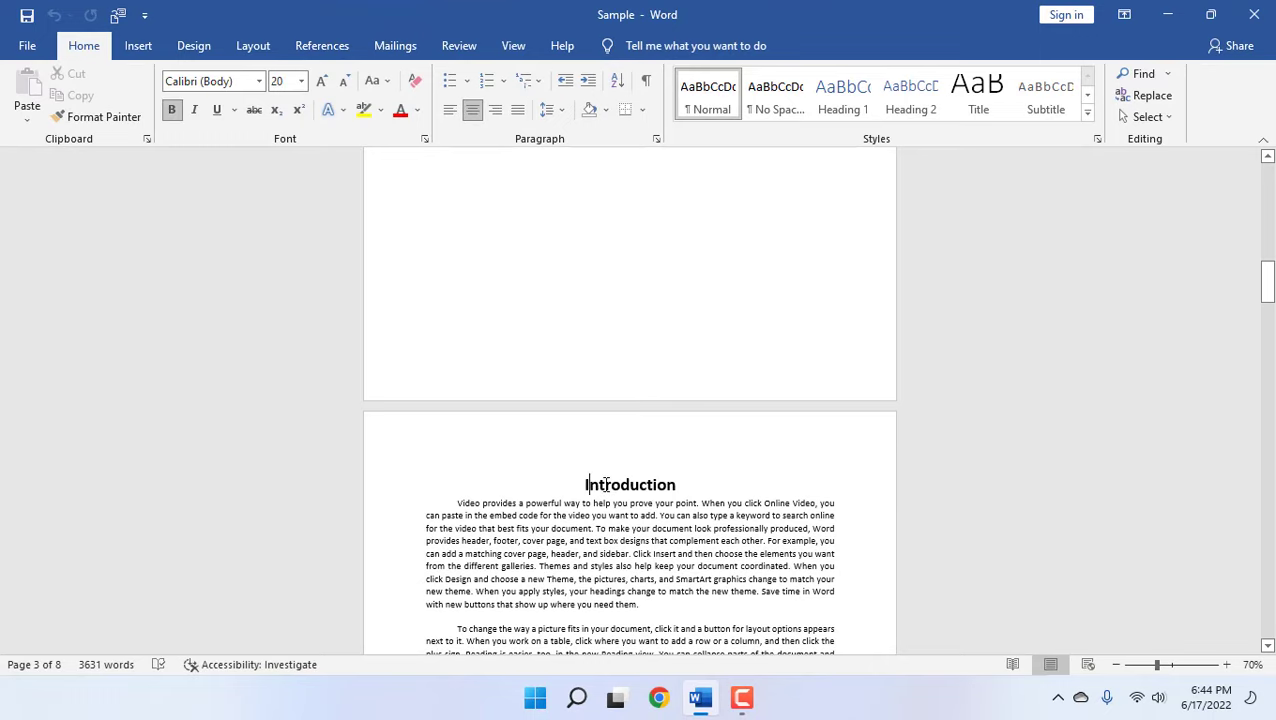
pyautogui.scroll(3, 605, 484)
pyautogui.scroll(2, 609, 312)
pyautogui.click(608, 240)
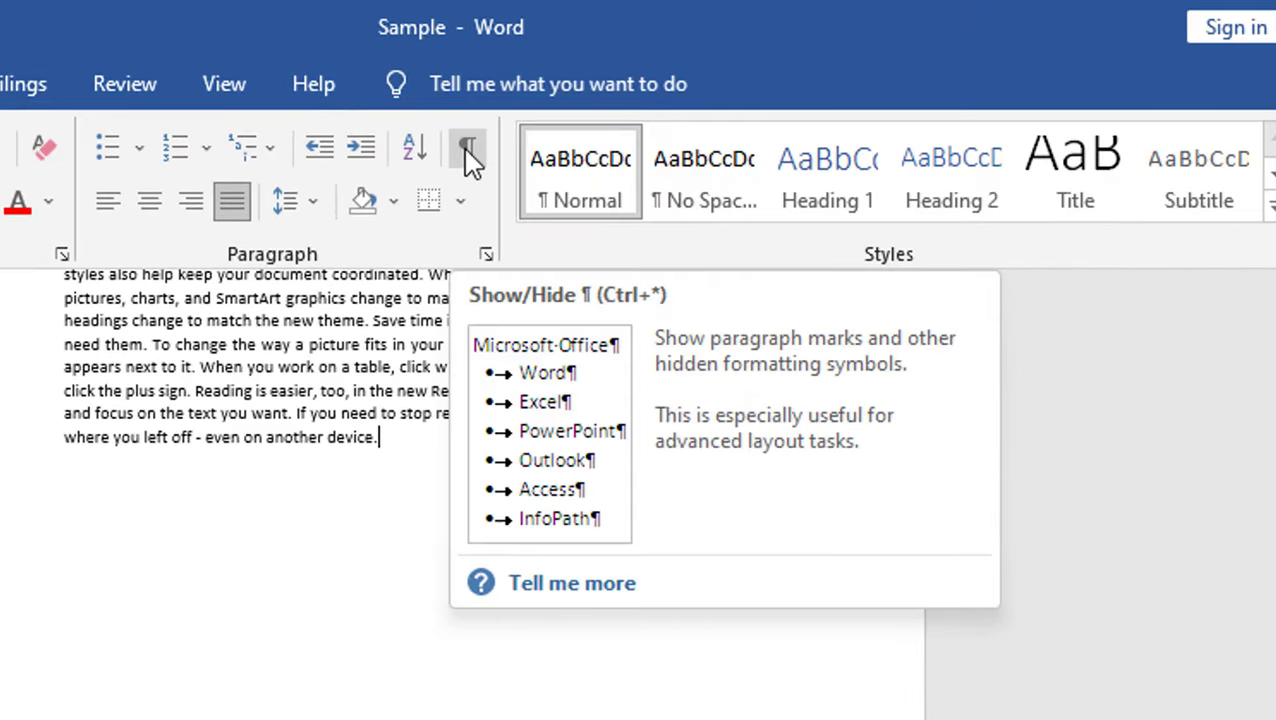
pyautogui.click(468, 152)
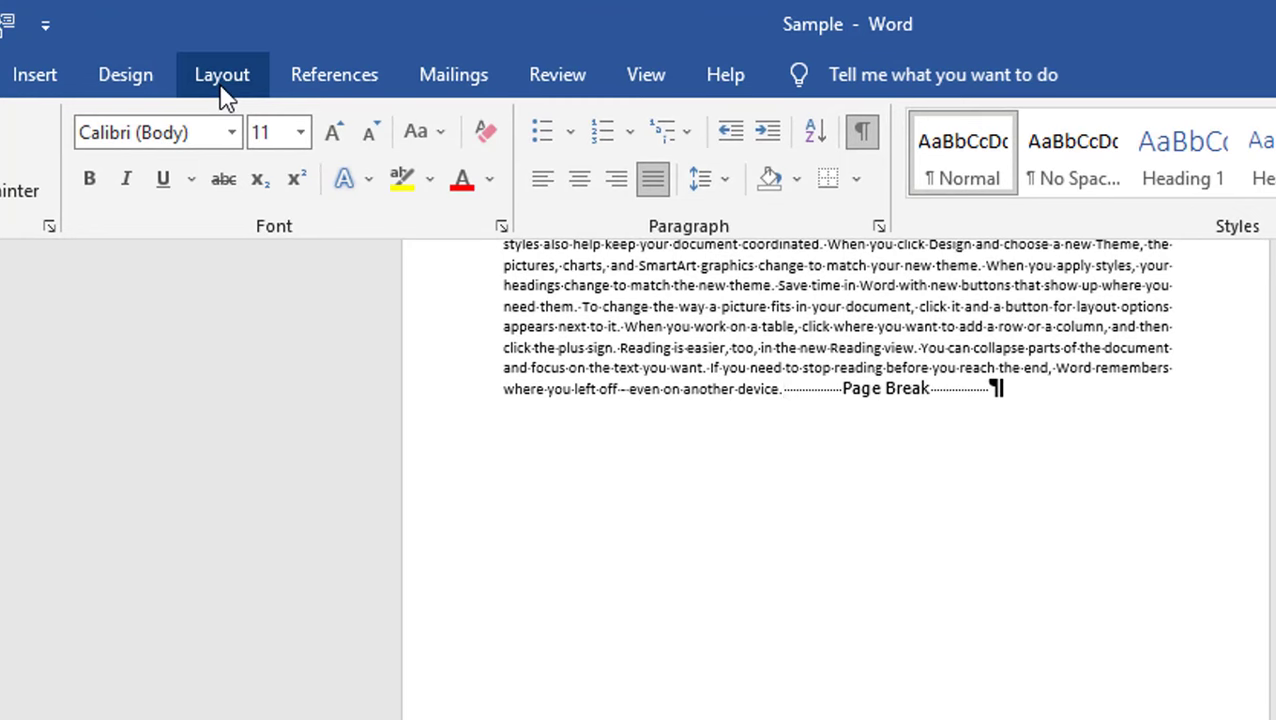
# Insert a Next Page section break after the Abstract text, pushing the old Page Break onto page 3.
pyautogui.click(222, 80)
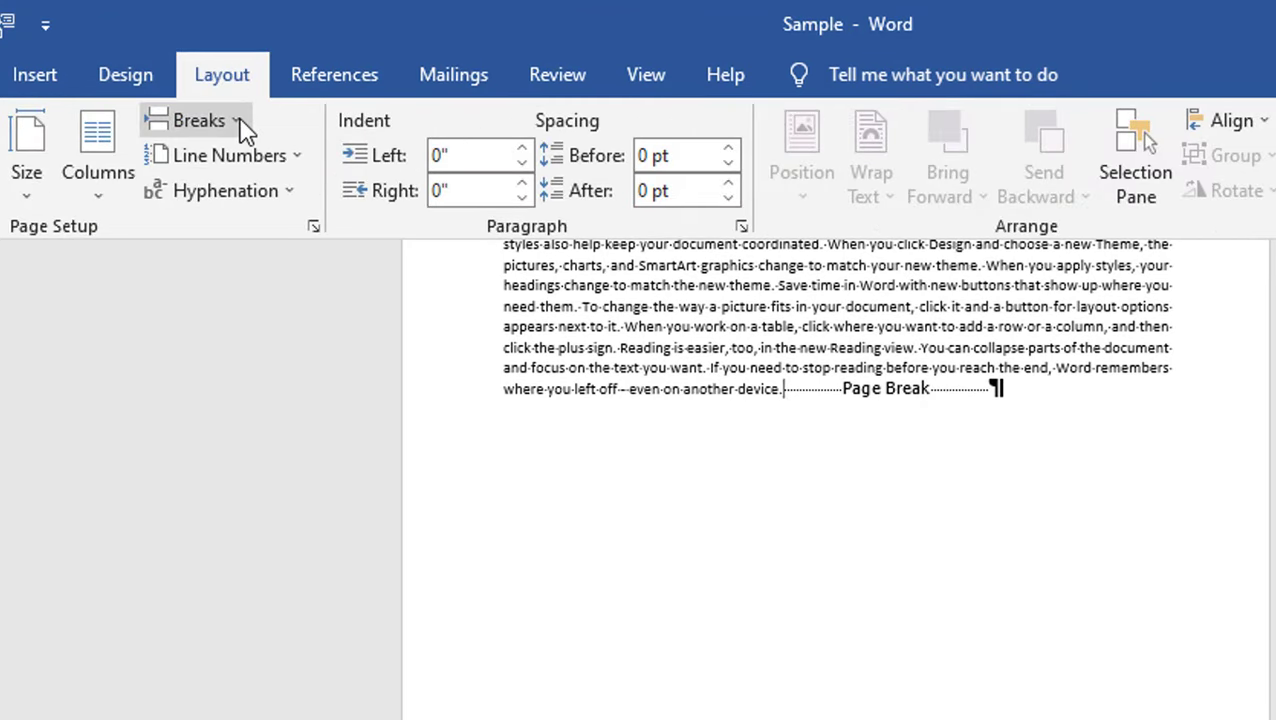
pyautogui.click(240, 121)
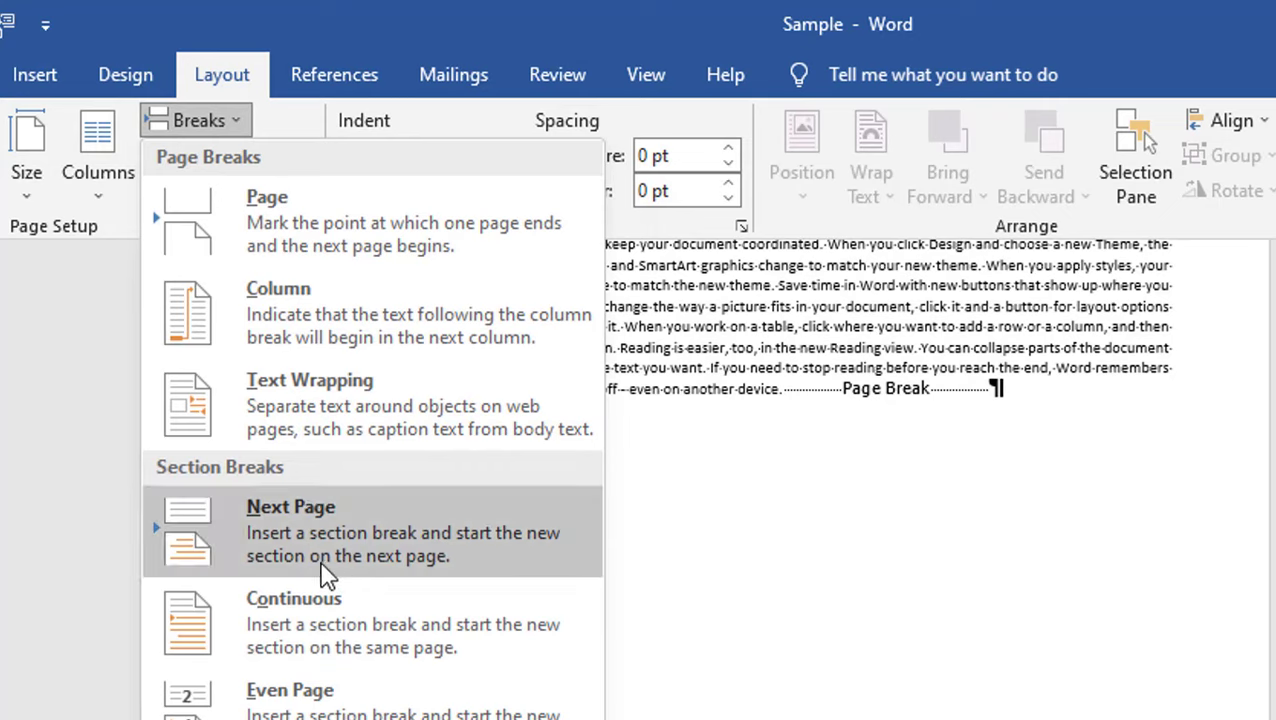
pyautogui.click(322, 568)
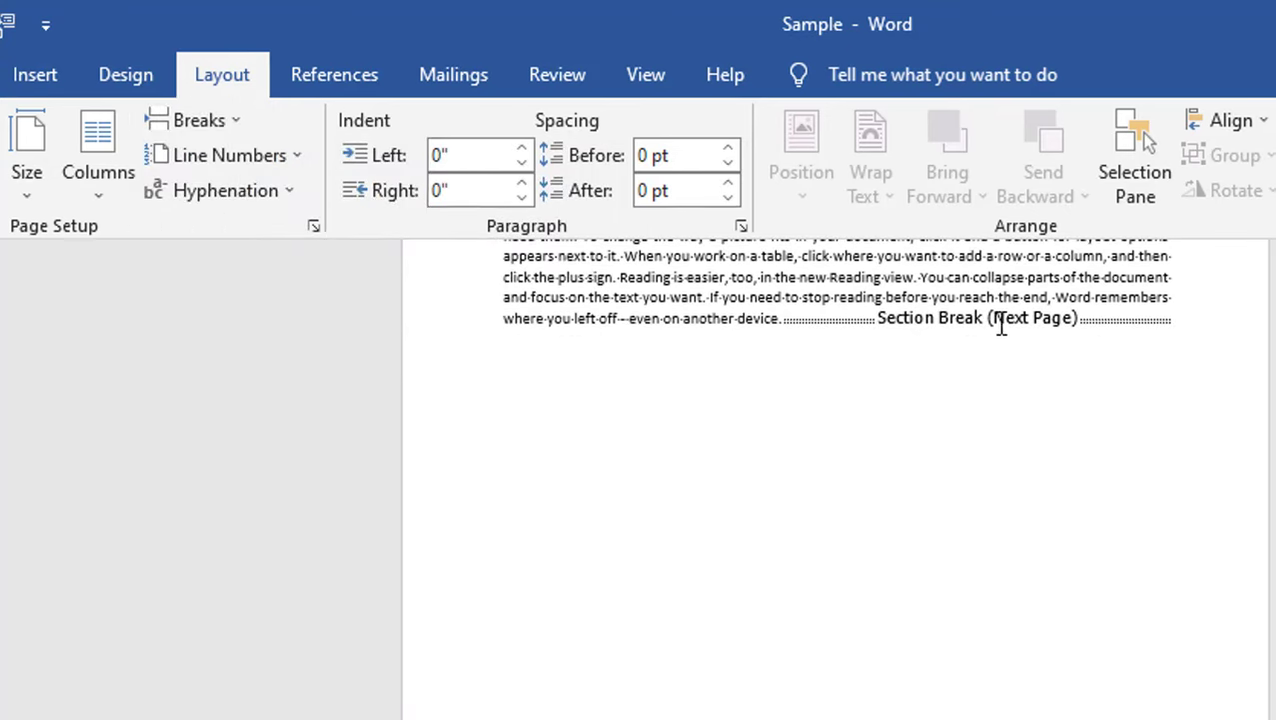
pyautogui.scroll(-2, 638, 256)
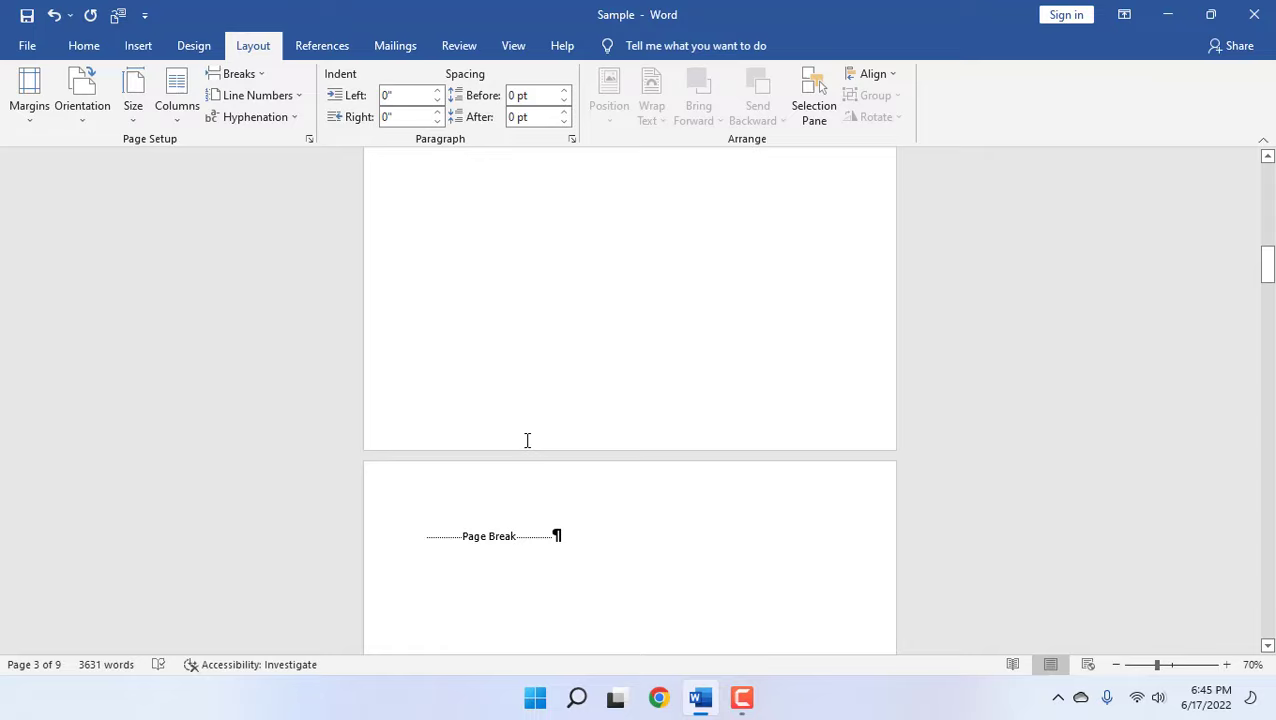
pyautogui.scroll(-2, 527, 440)
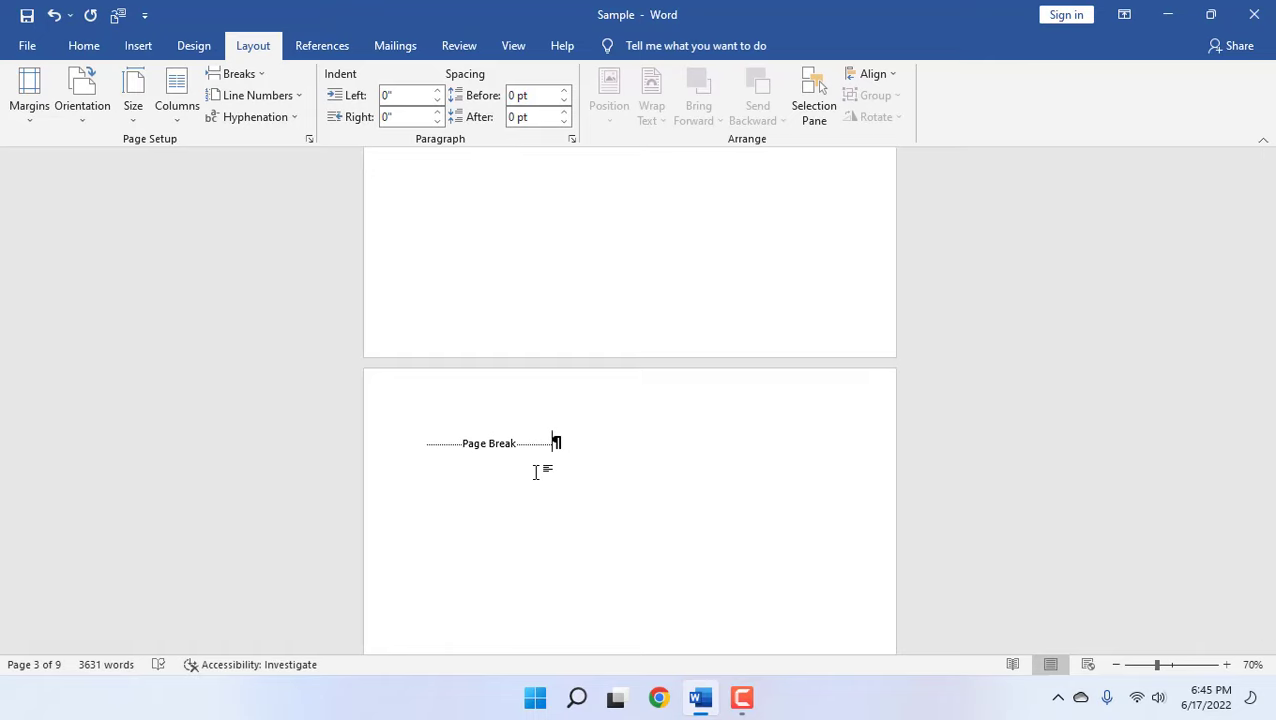
# Delete the stray Page Break before Introduction and re-centre the Introduction heading.
pyautogui.press('Down')
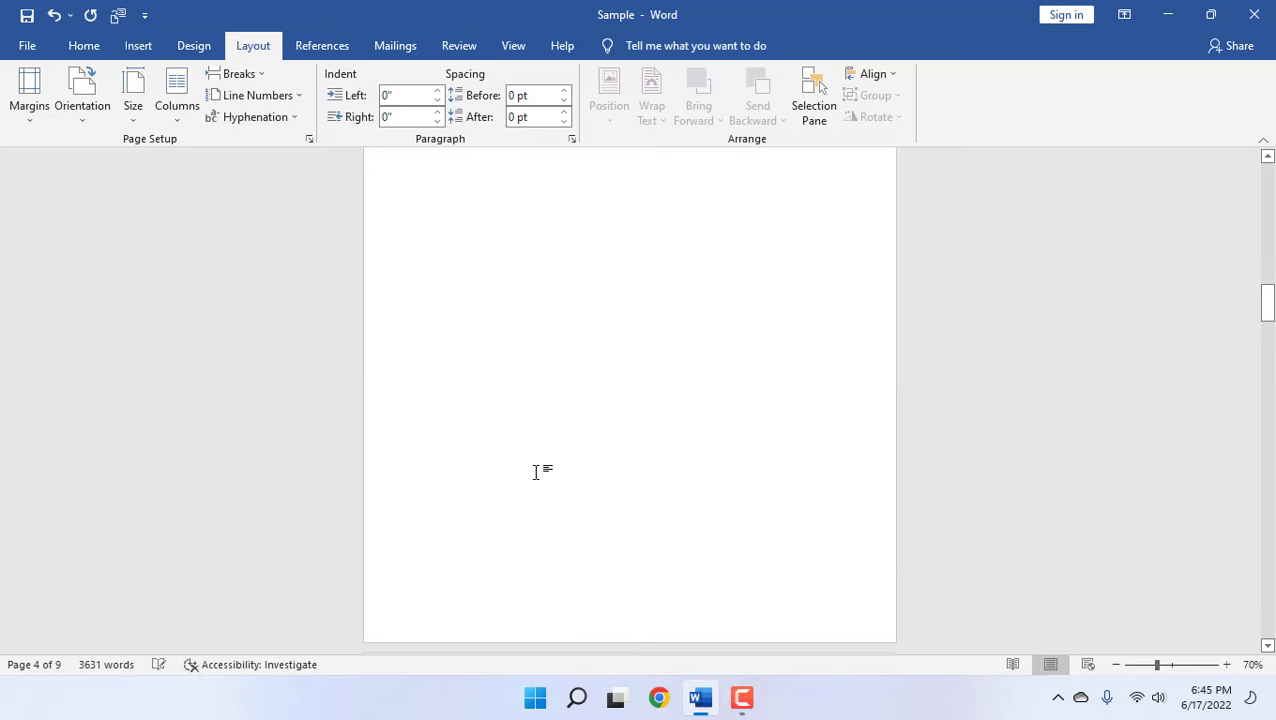
pyautogui.press('BackSpace')
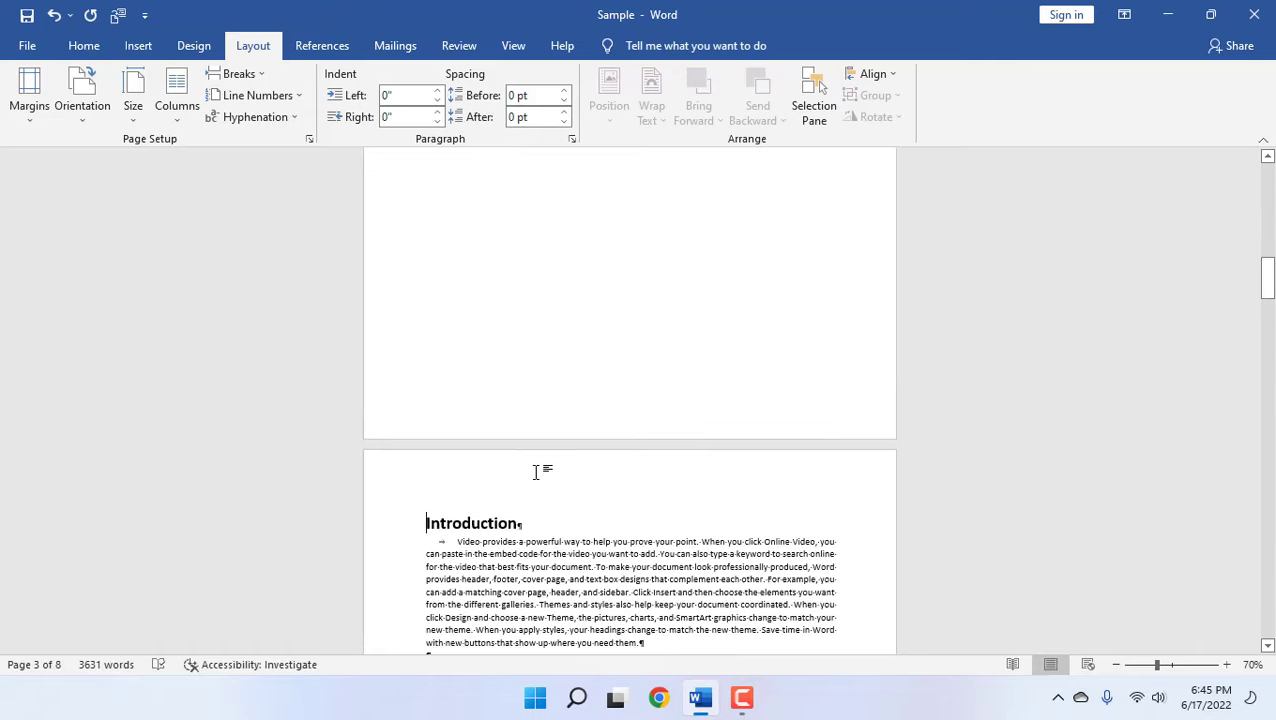
pyautogui.hotkey('ctrl', 'e')
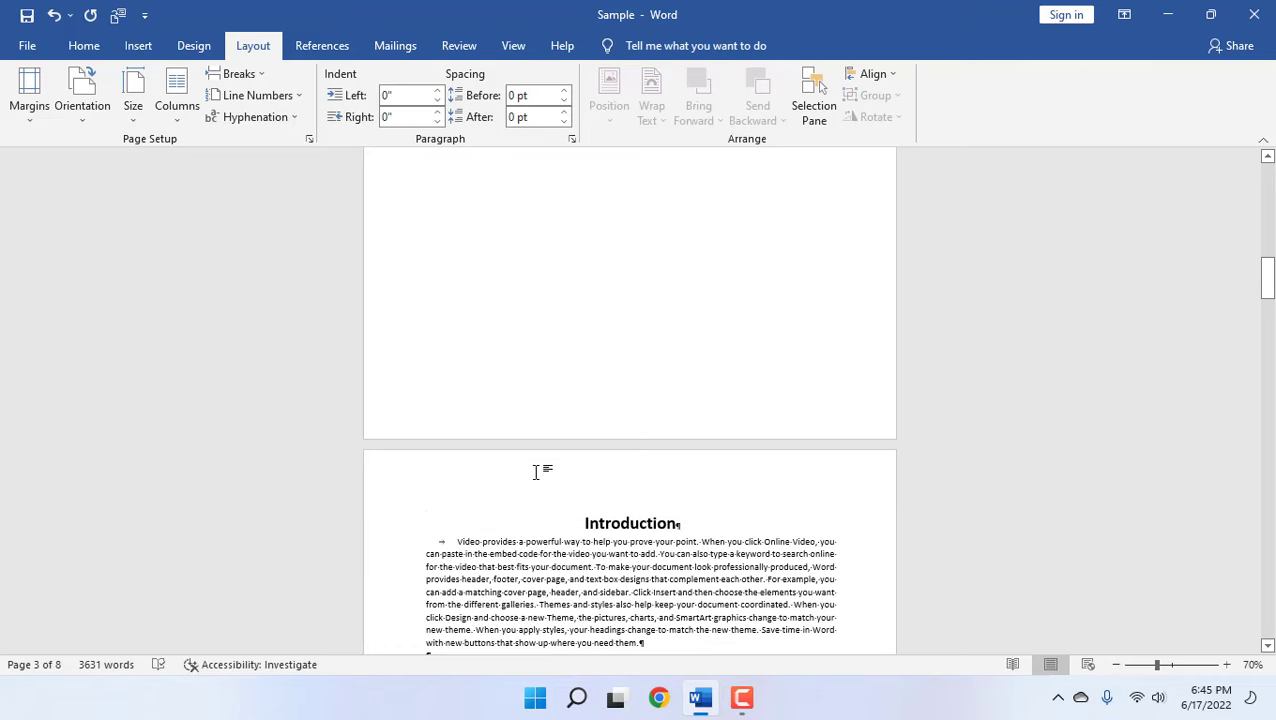
pyautogui.scroll(2, 537, 472)
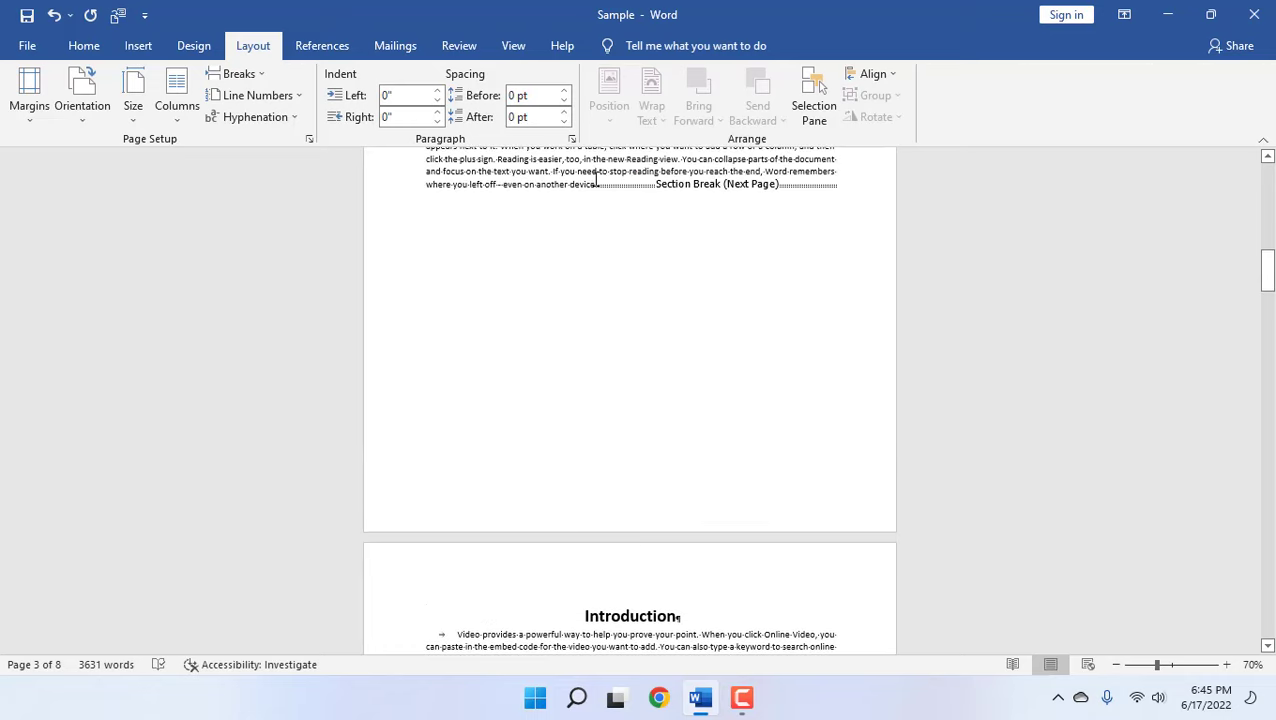
pyautogui.scroll(-3, 615, 220)
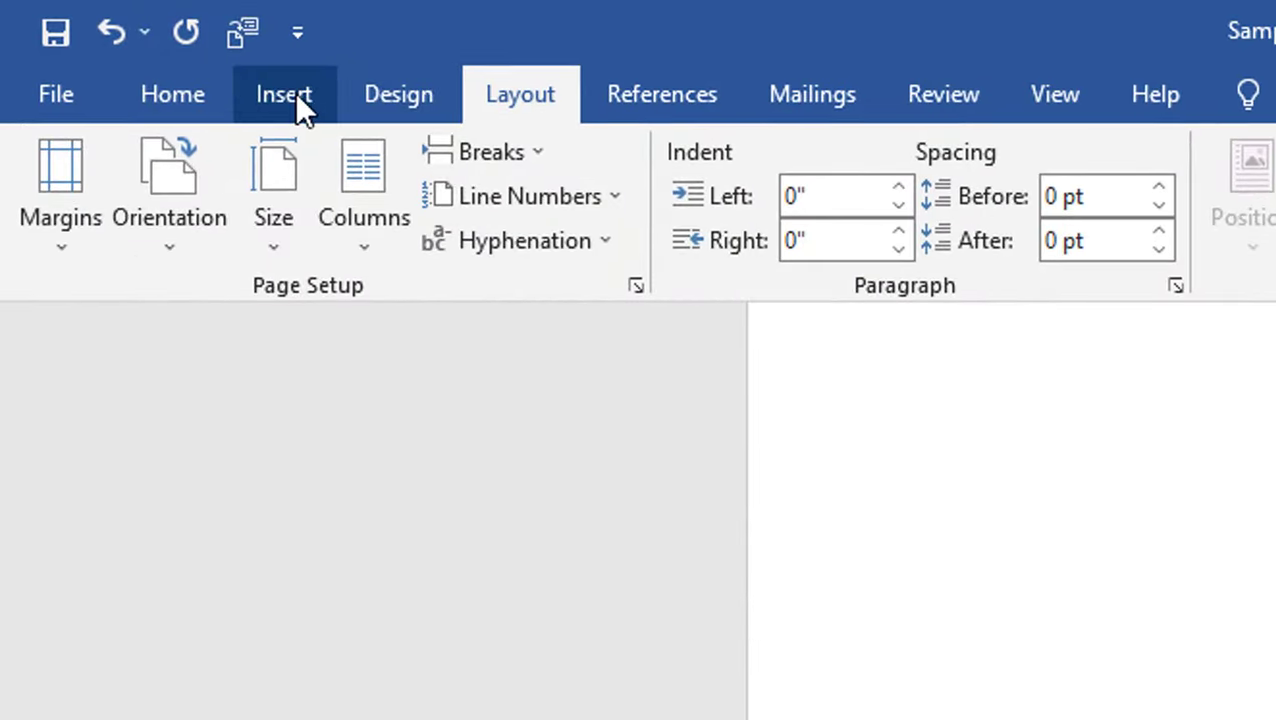
# Insert Plain Number 2 page numbers centred at the top of every page.
pyautogui.click(285, 94)
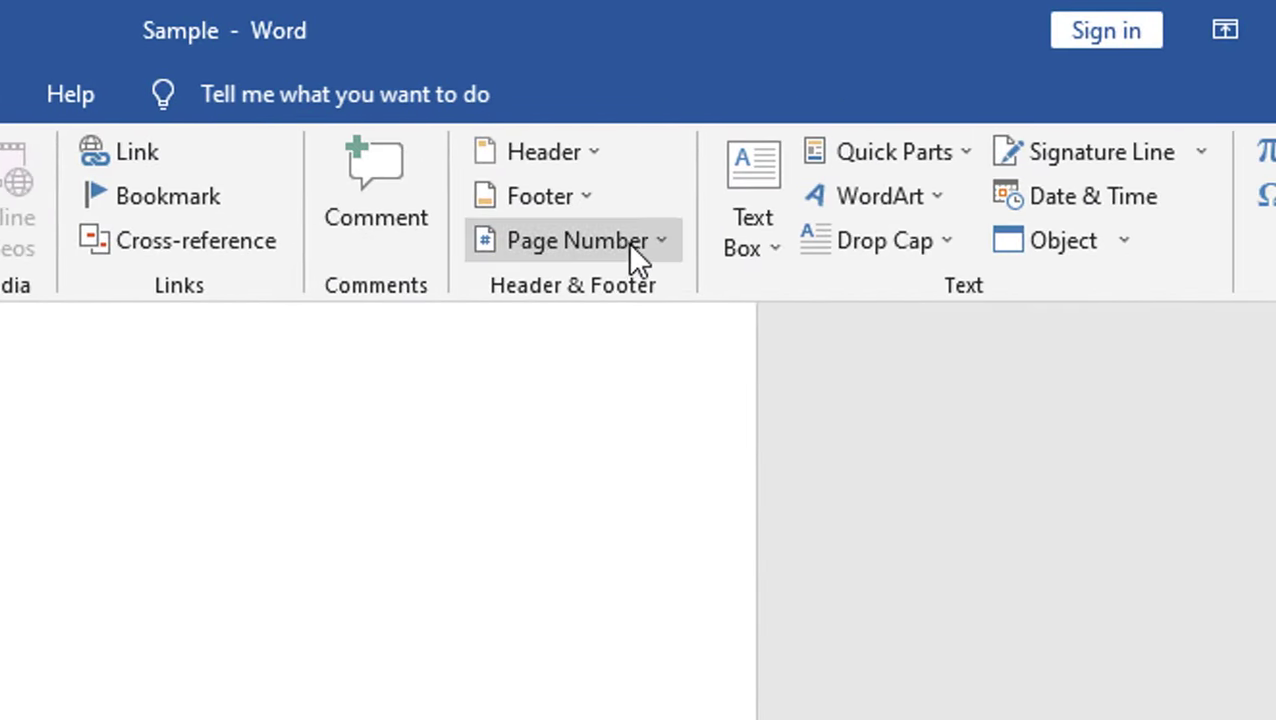
pyautogui.click(655, 242)
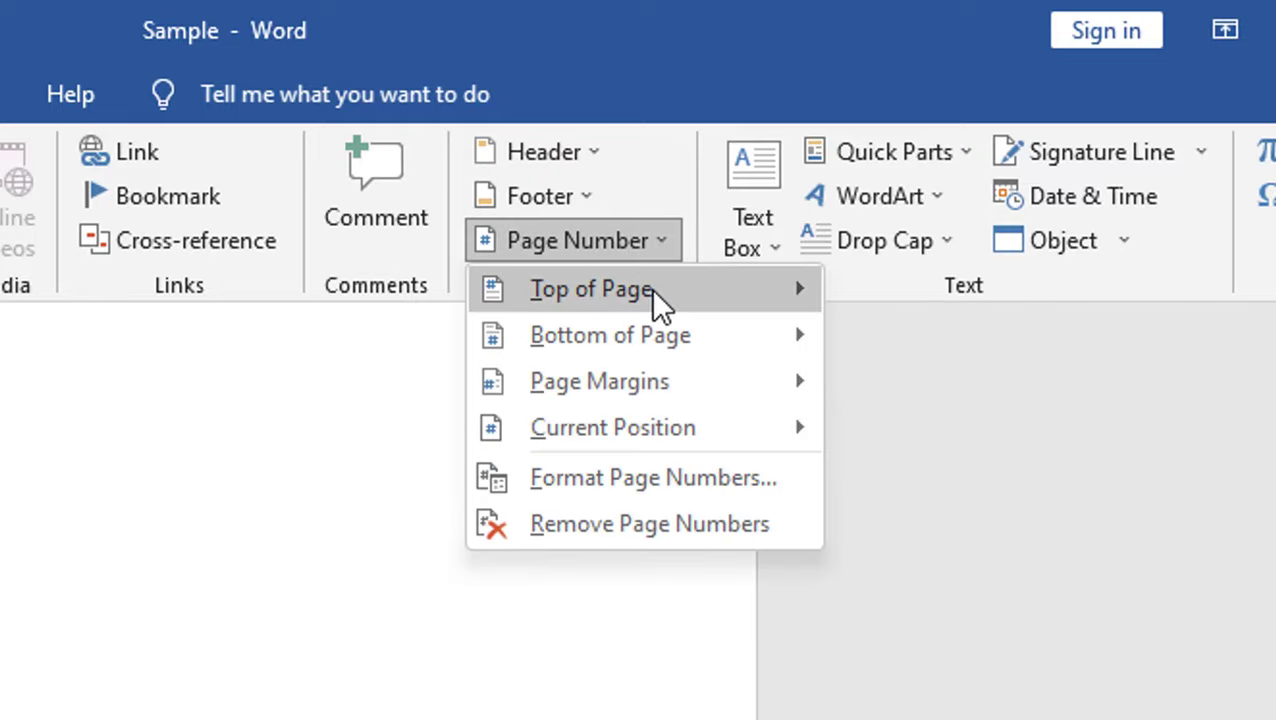
pyautogui.click(650, 287)
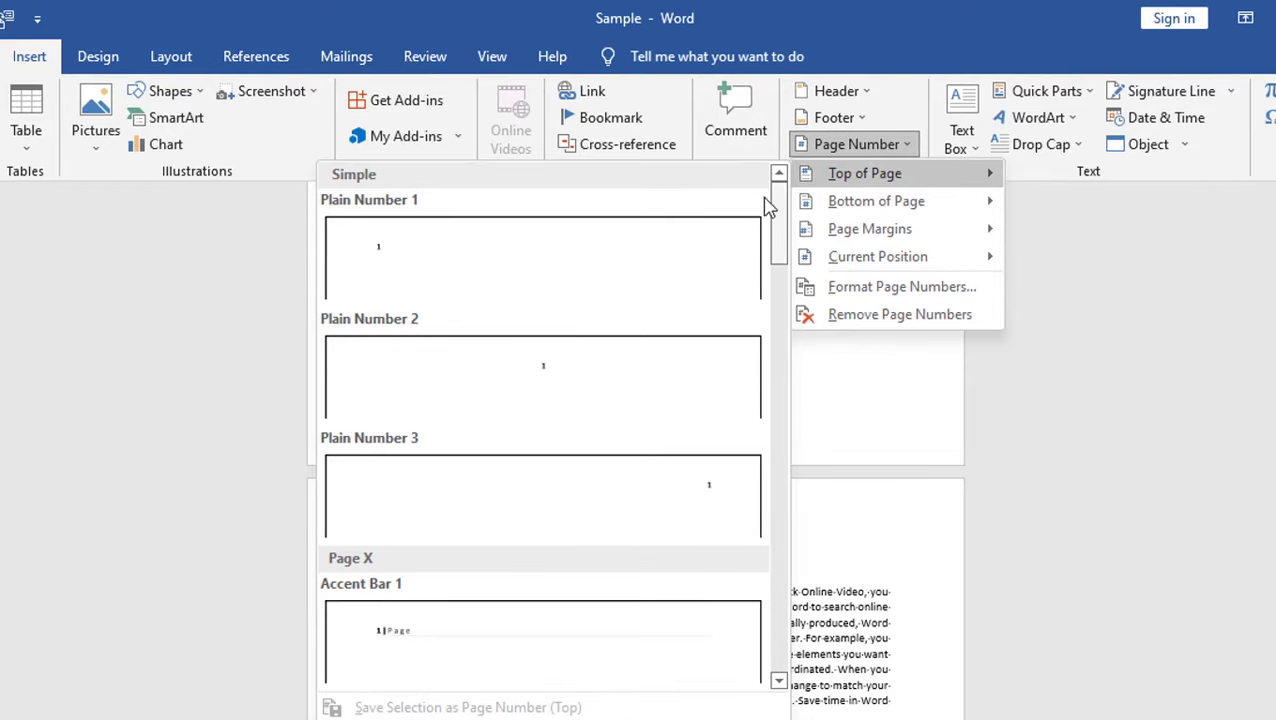
pyautogui.click(598, 379)
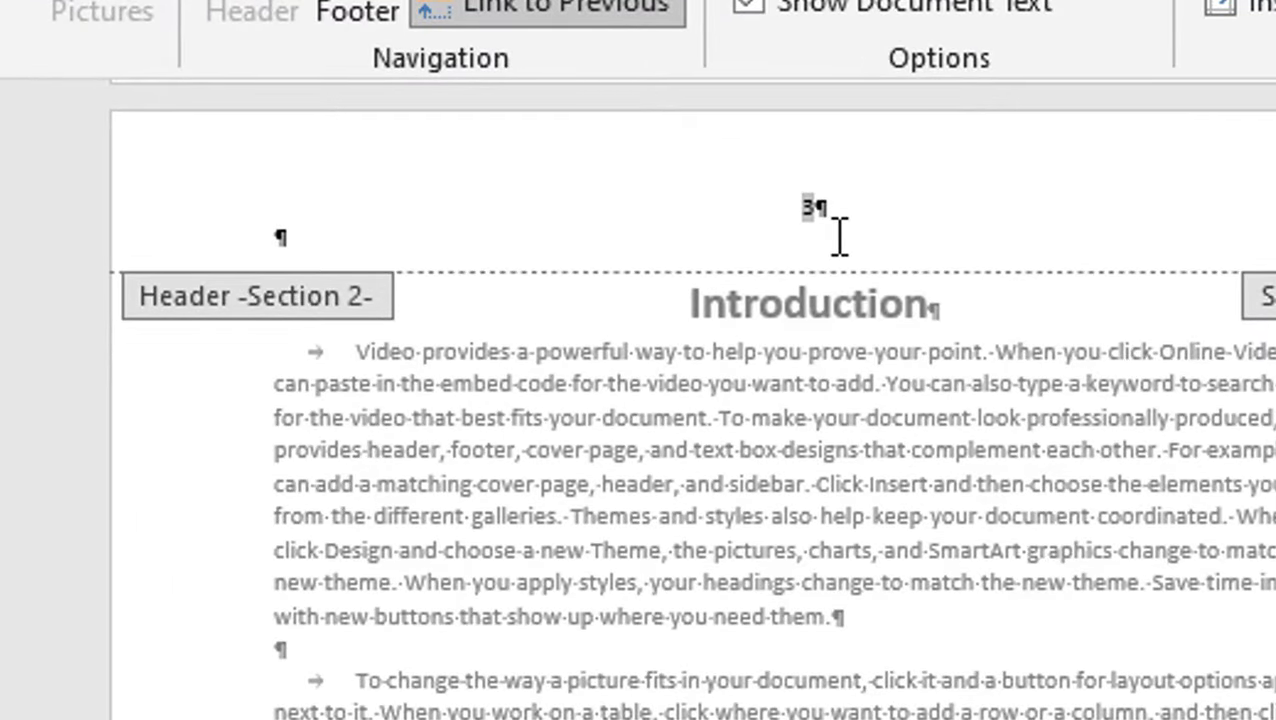
pyautogui.scroll(10, 869, 328)
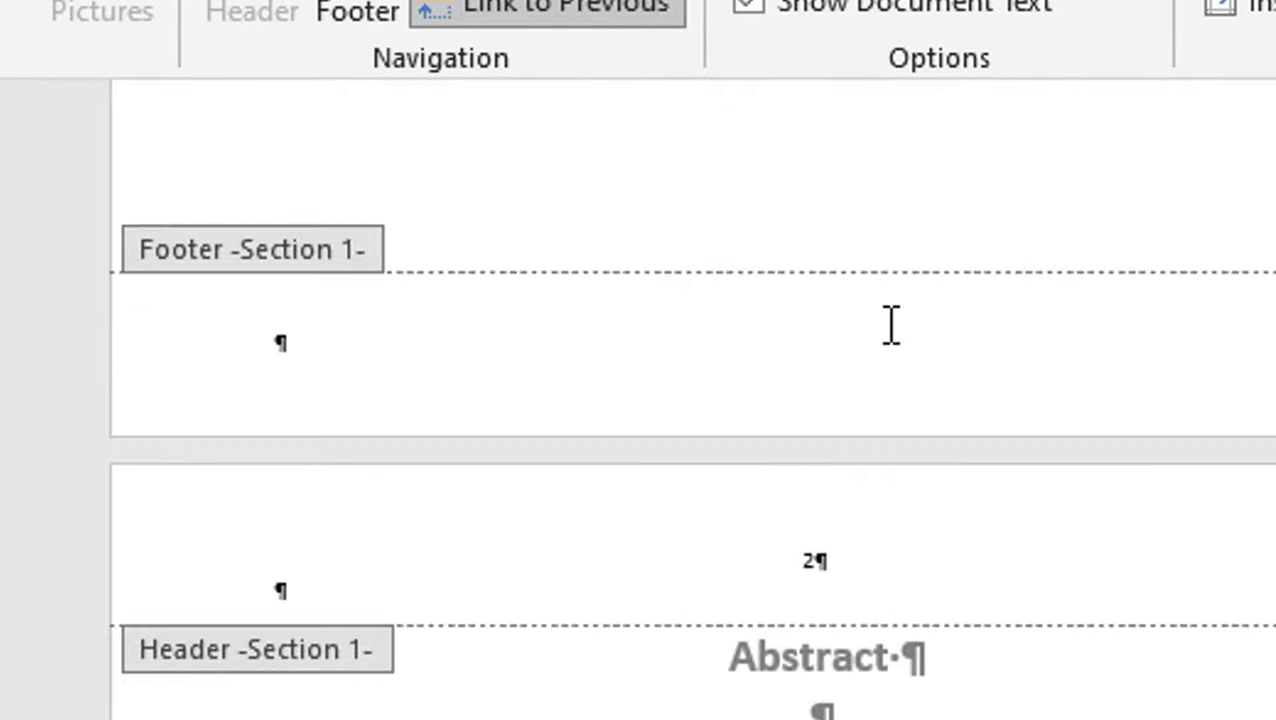
pyautogui.scroll(-5, 891, 325)
pyautogui.scroll(-5, 883, 399)
# Open the Introduction page header and turn off Link to Previous for Section 2.
pyautogui.scroll(-2, 870, 460)
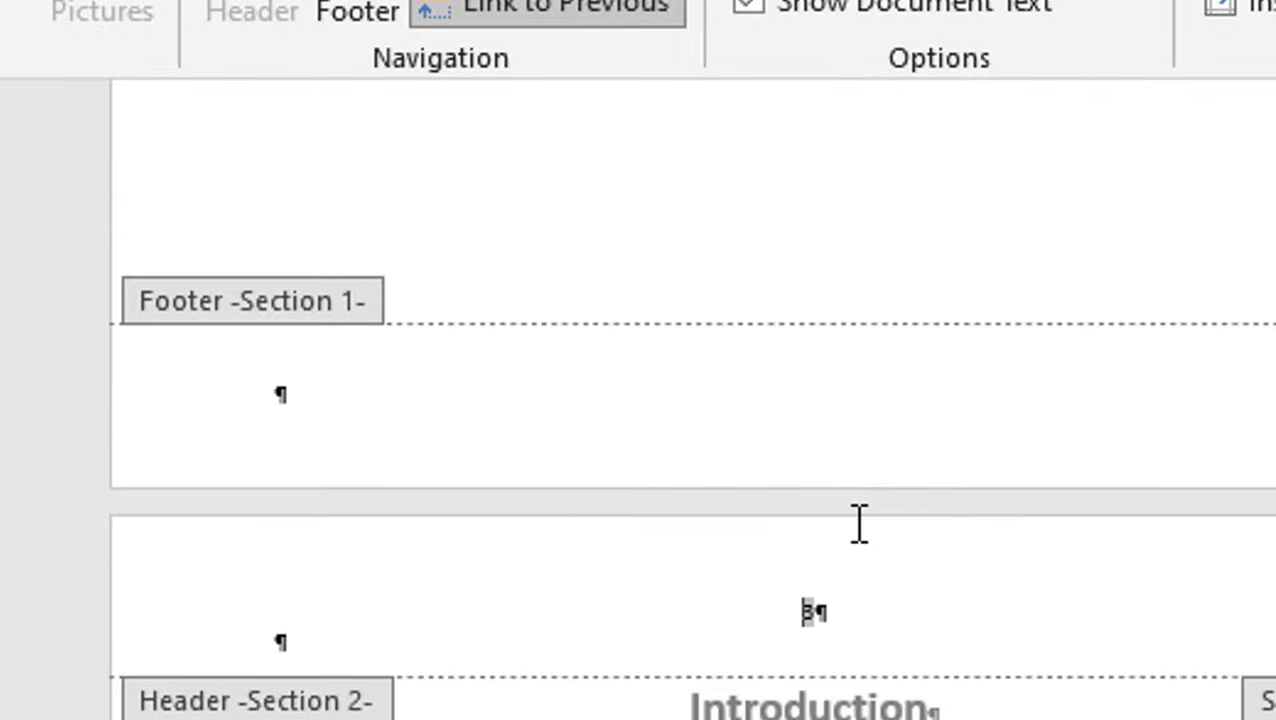
pyautogui.doubleClick(811, 611)
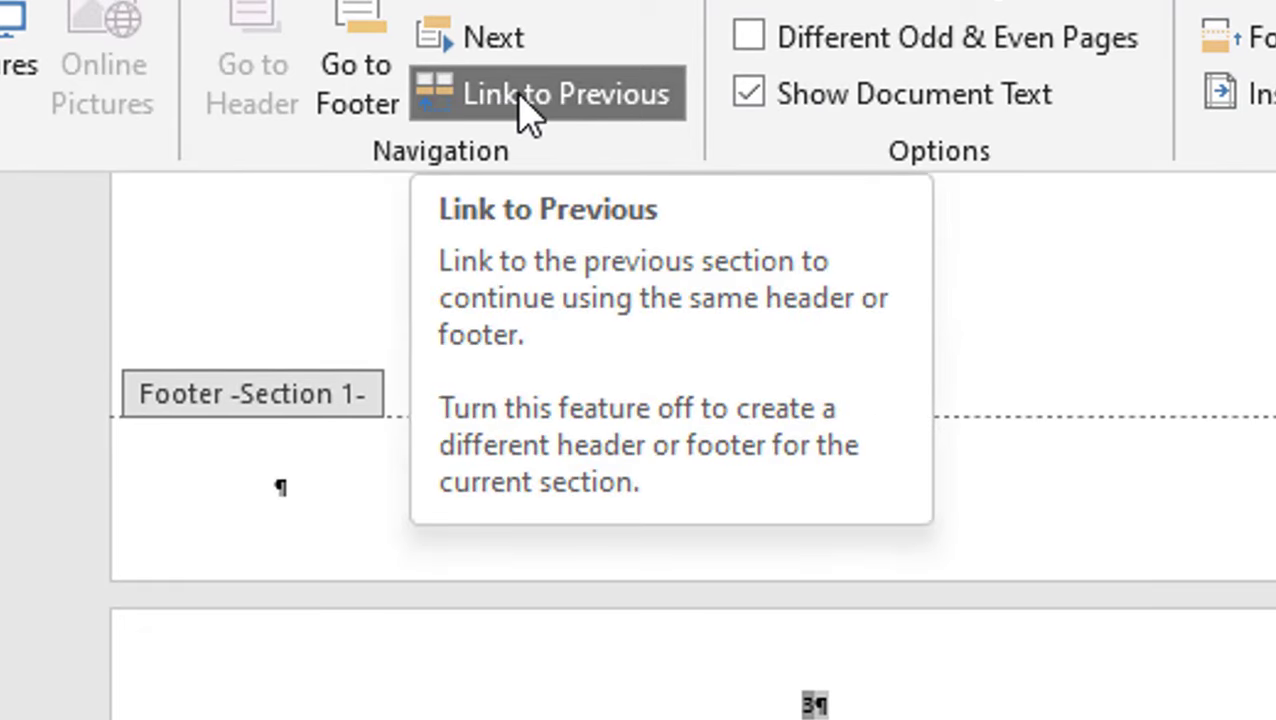
pyautogui.click(520, 98)
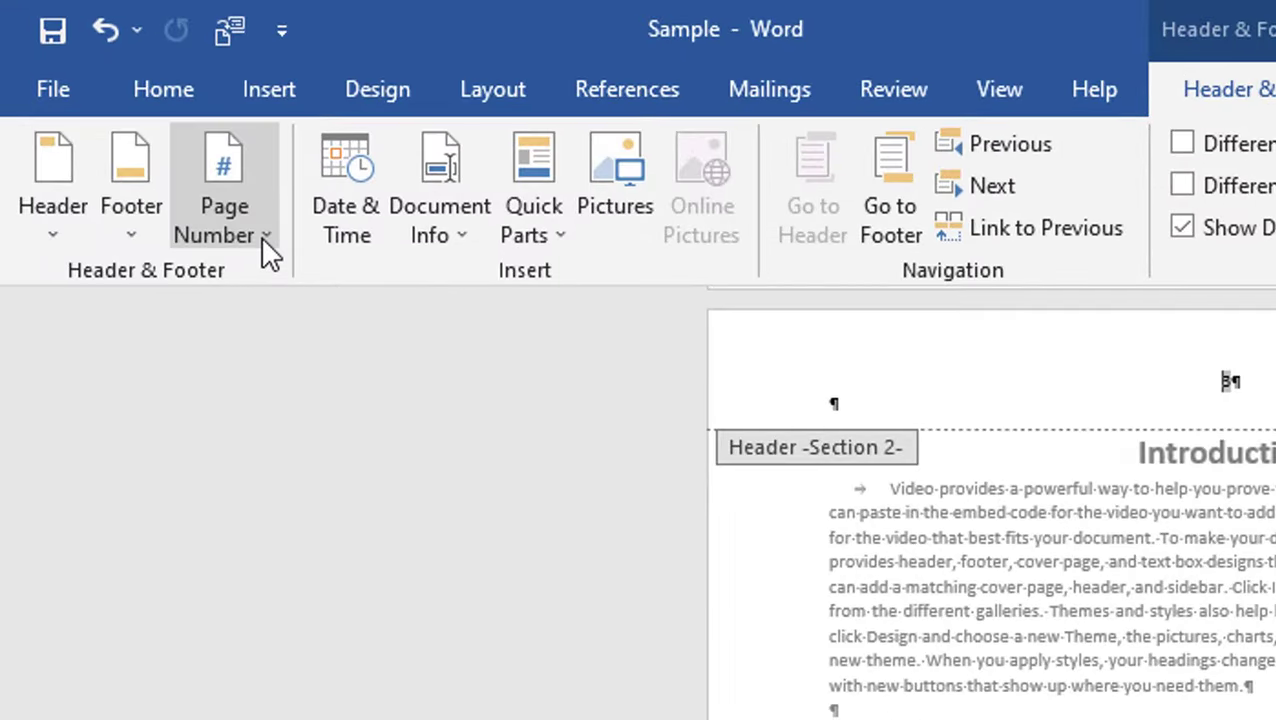
# Format the Introduction section's page numbers to start at 1.
pyautogui.click(262, 238)
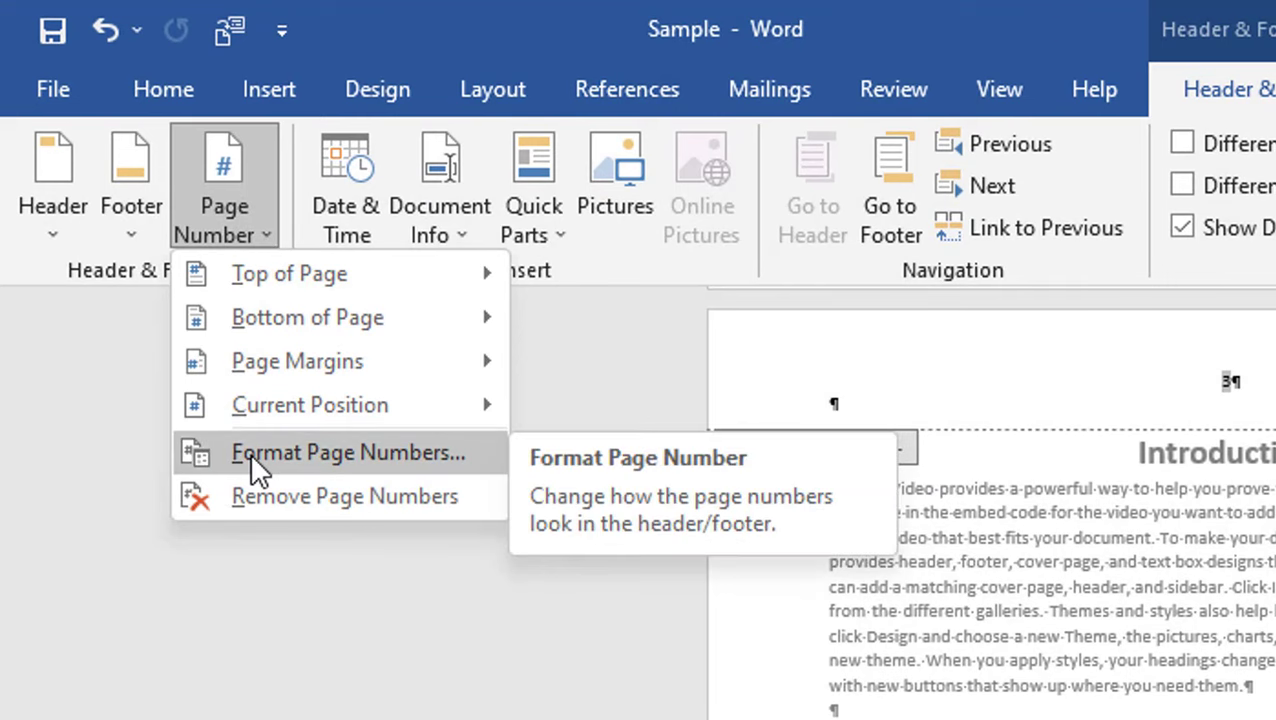
pyautogui.click(282, 454)
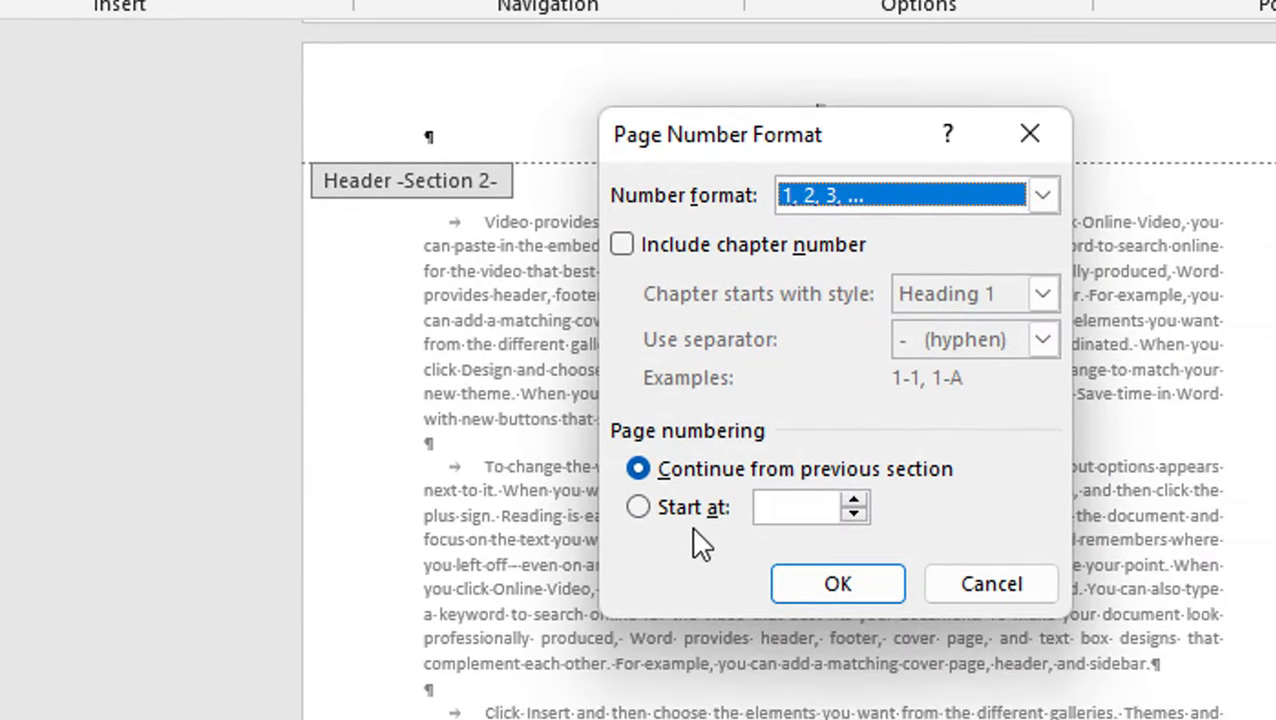
pyautogui.click(722, 531)
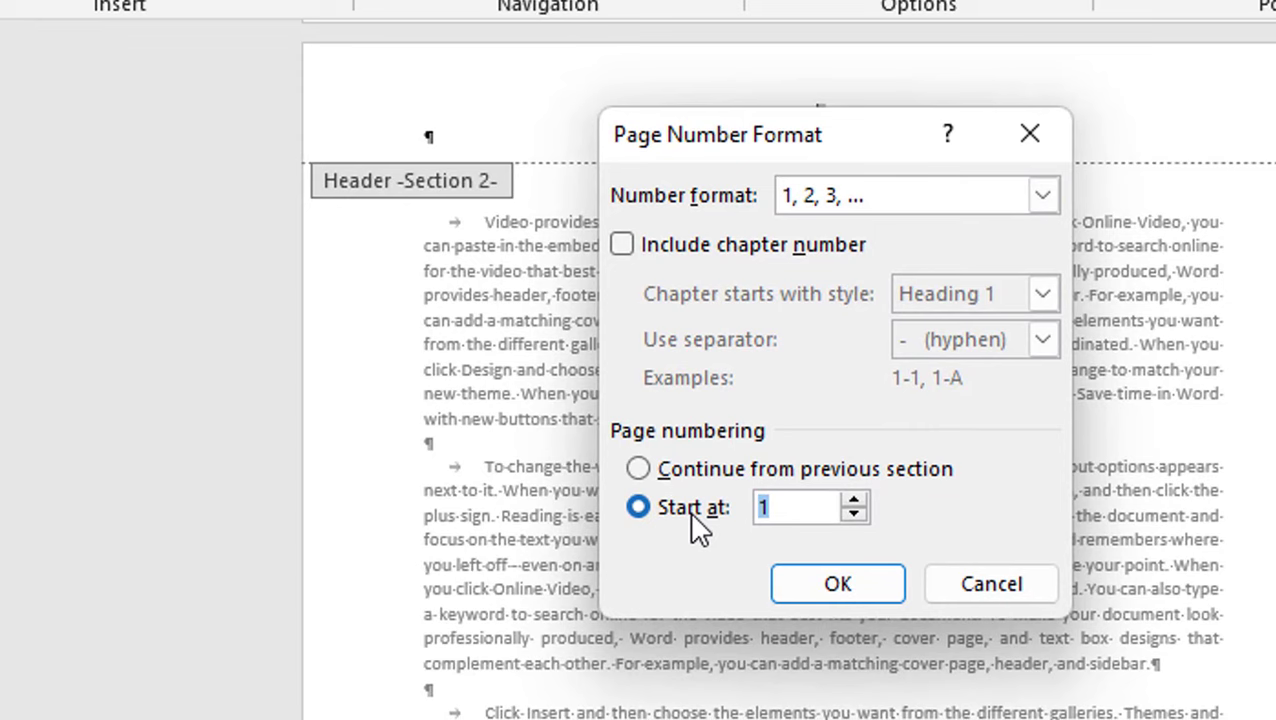
pyautogui.moveTo(792, 148); pyautogui.dragTo(757, 350)
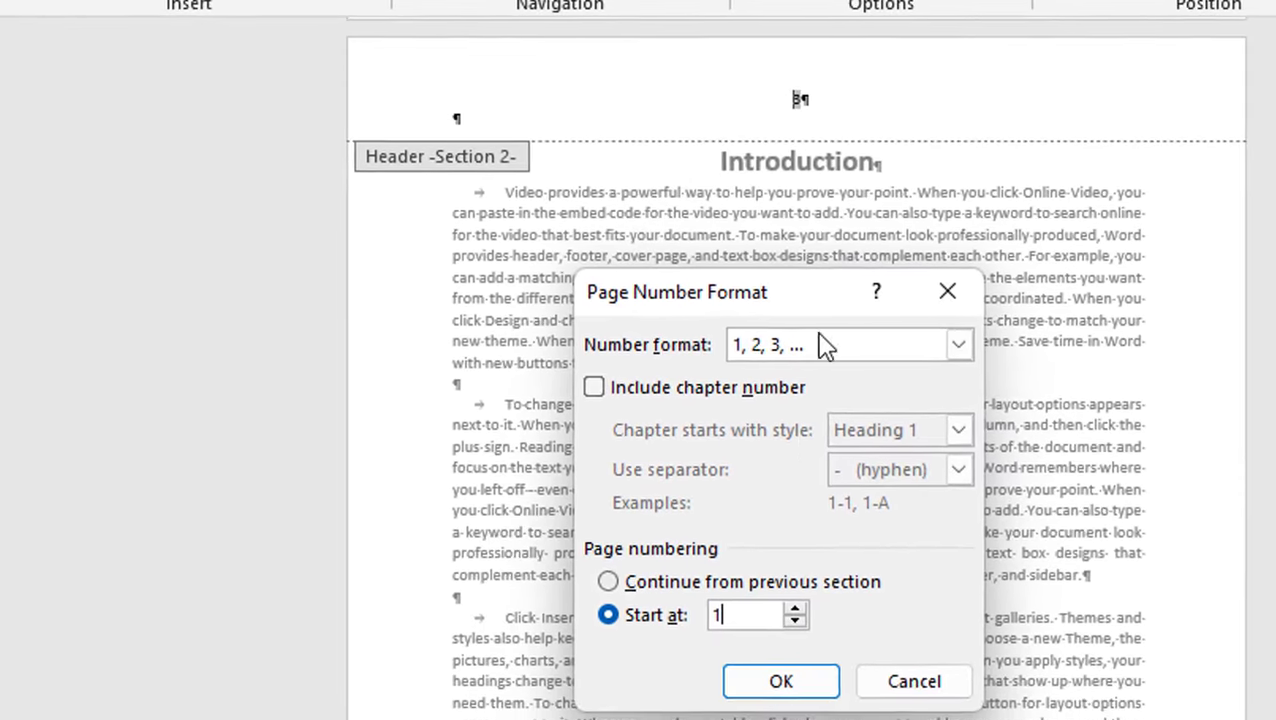
pyautogui.click(806, 677)
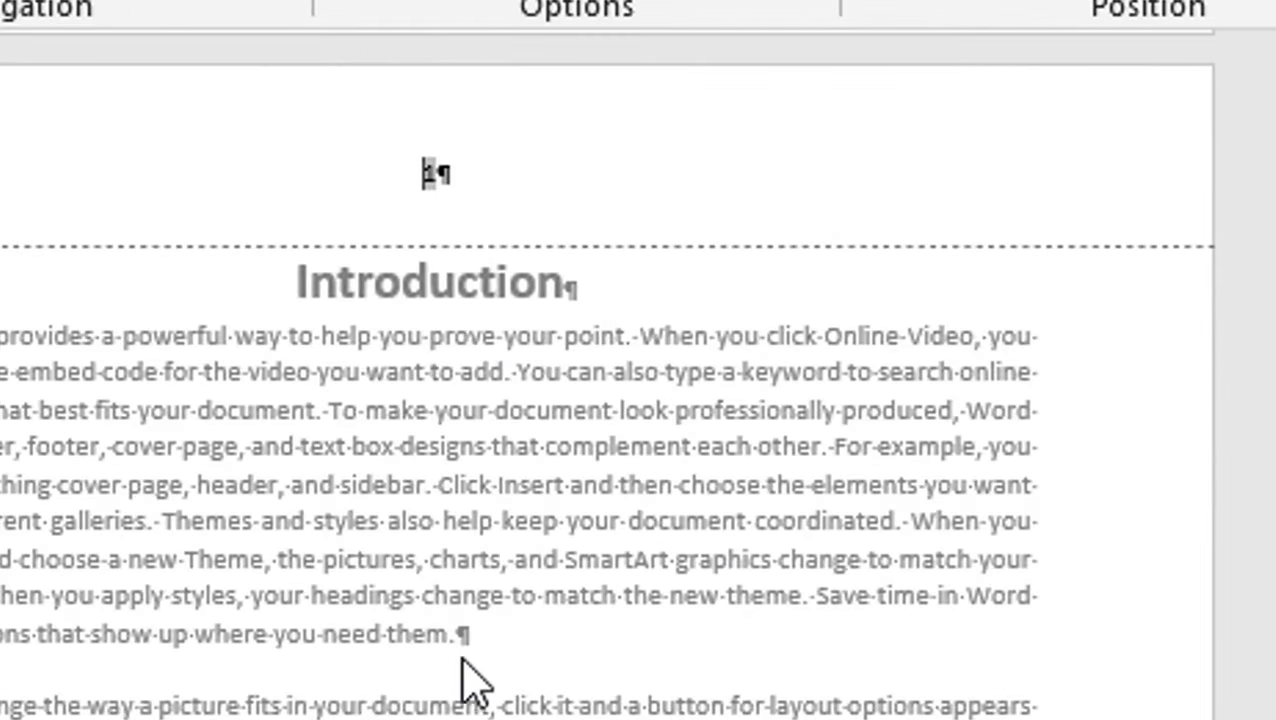
# Scroll up to the Acknowledgement page and open its header page number for editing.
pyautogui.scroll(-10, 467, 667)
pyautogui.scroll(-5, 465, 683)
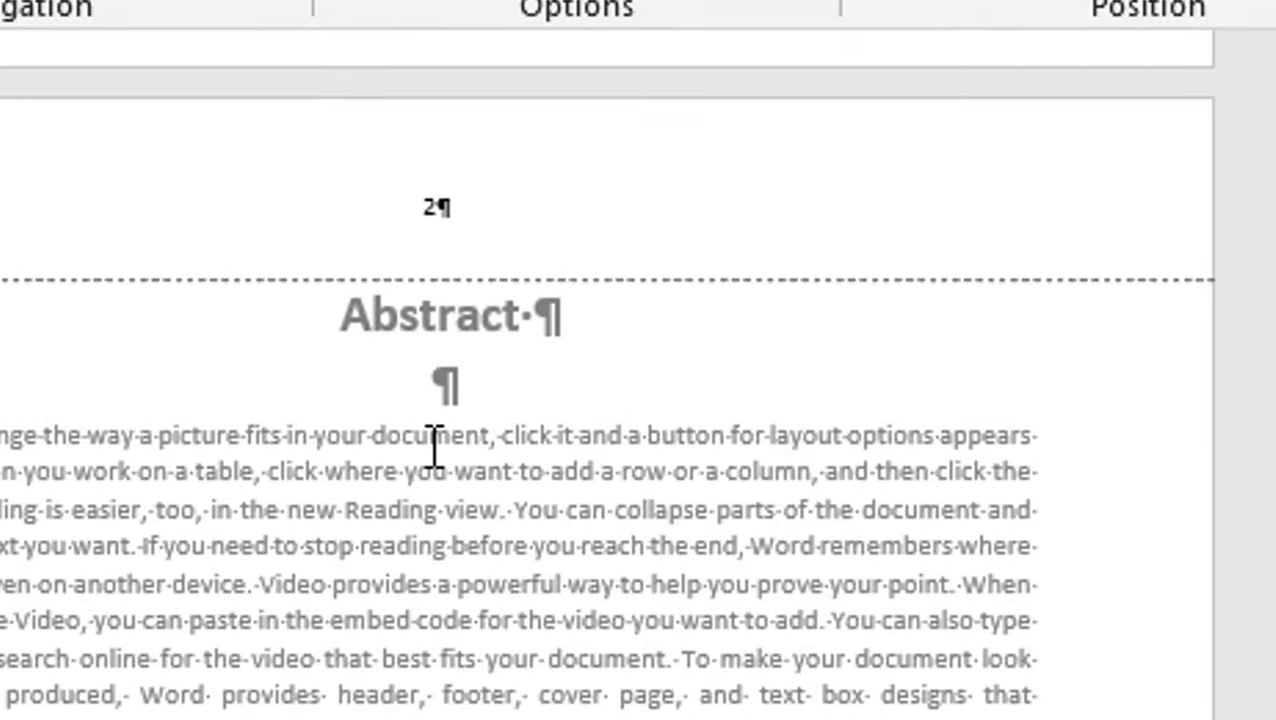
pyautogui.scroll(5, 433, 447)
pyautogui.scroll(5, 441, 476)
pyautogui.scroll(2, 441, 478)
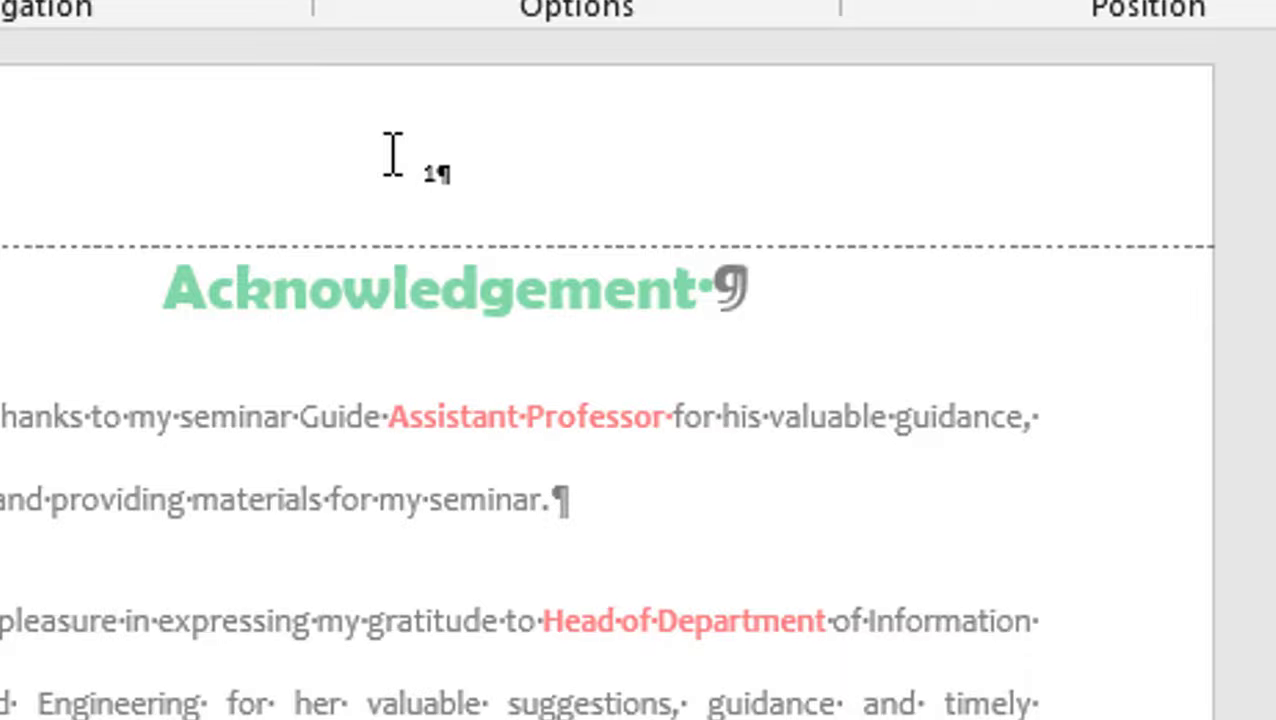
pyautogui.doubleClick(440, 176)
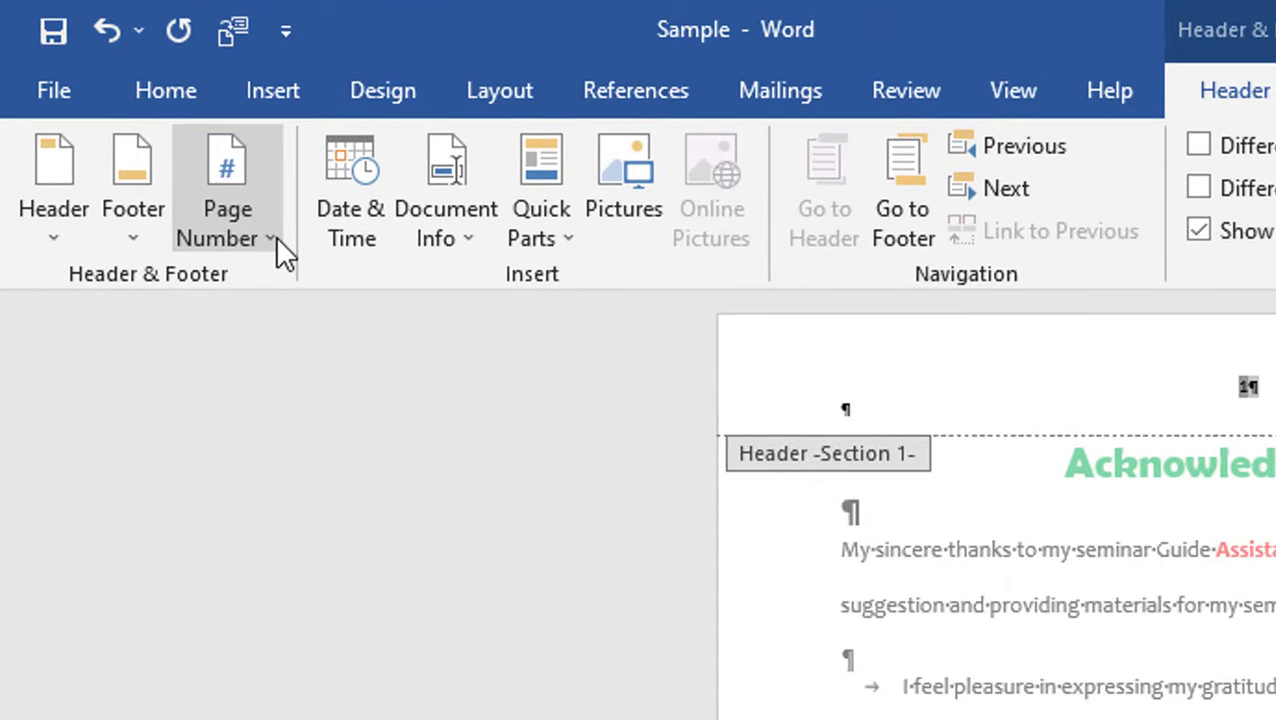
# Remove the page numbers from the Section 1 front matter and close the header.
pyautogui.click(270, 238)
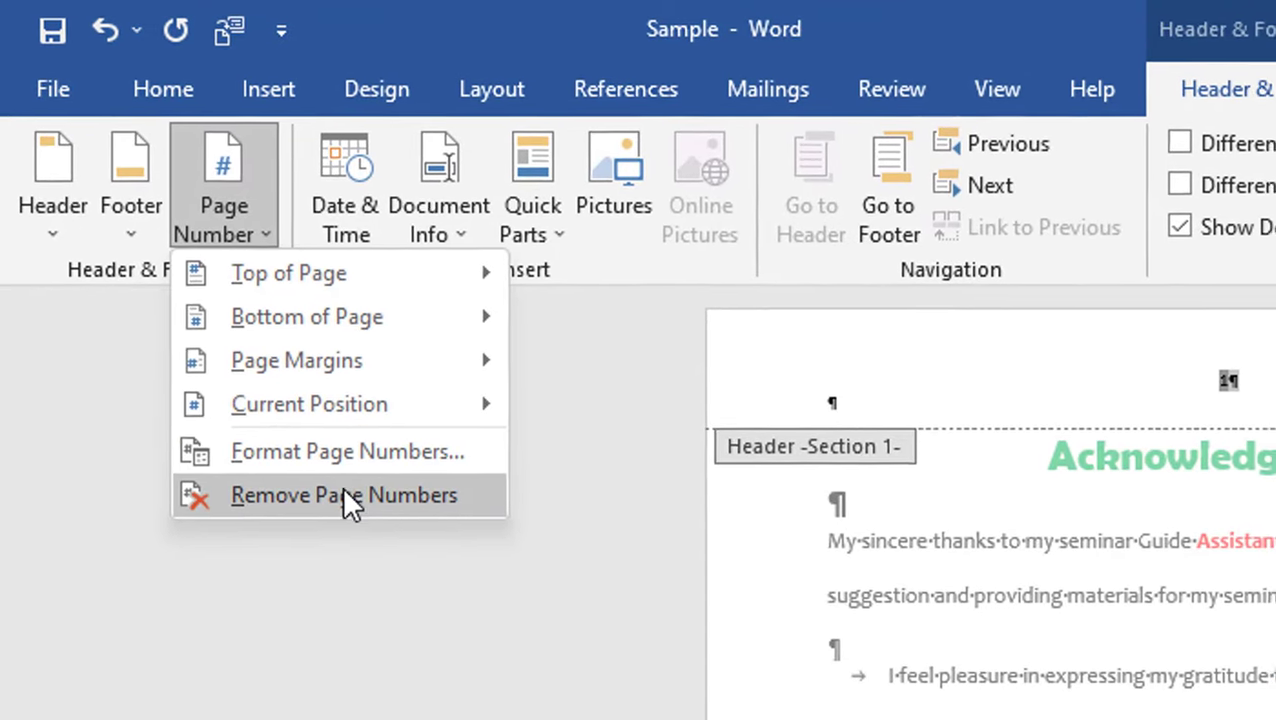
pyautogui.click(315, 455)
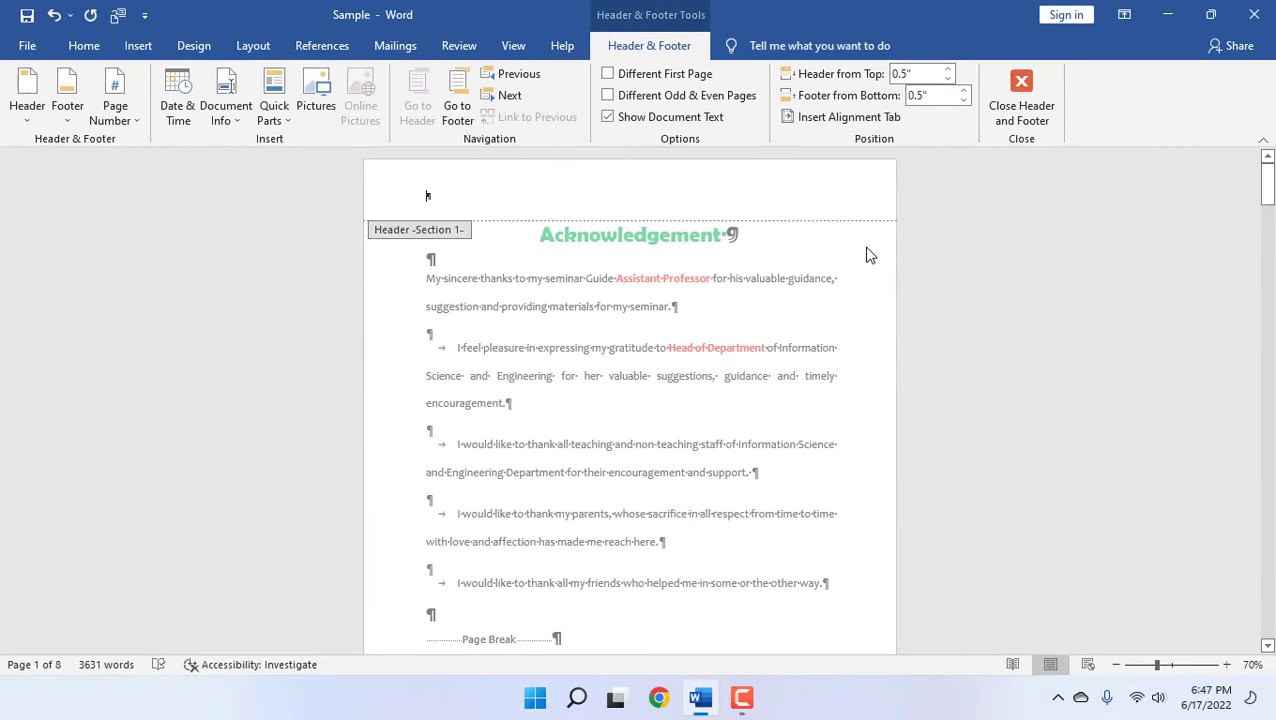
pyautogui.doubleClick(868, 255)
# Hide the paragraph and formatting marks with Show/Hide ¶.
pyautogui.scroll(-5, 760, 255)
pyautogui.scroll(-3, 664, 258)
pyautogui.scroll(-5, 664, 258)
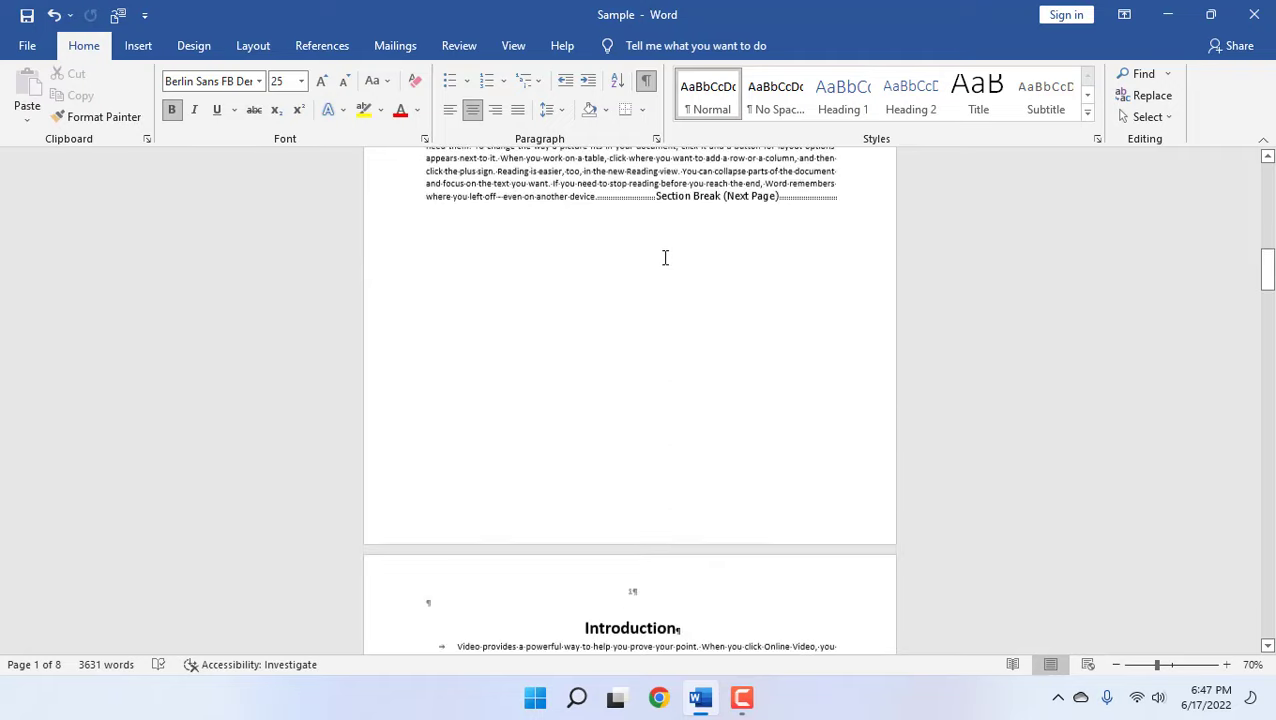
pyautogui.scroll(-5, 664, 258)
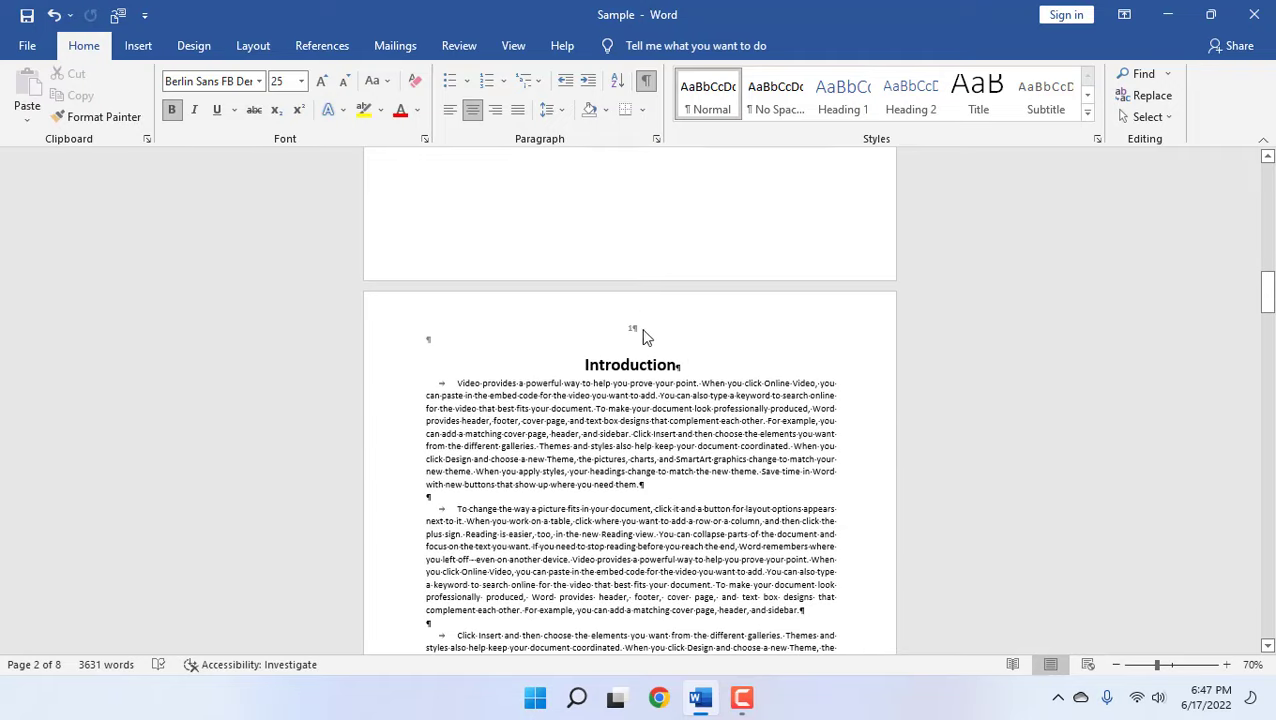
pyautogui.click(645, 80)
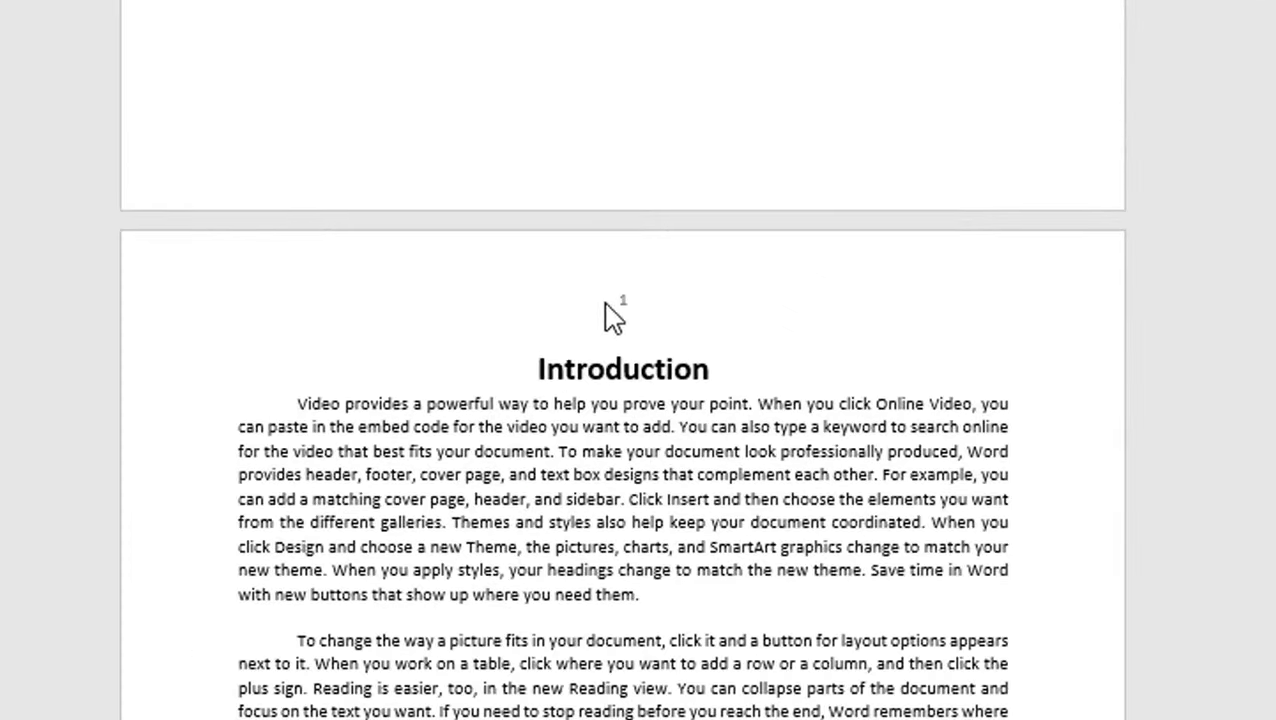
# Scroll through the report to confirm unnumbered front matter, Introduction at 1 and Methodology at 4.
pyautogui.scroll(3, 604, 313)
pyautogui.scroll(10, 604, 296)
pyautogui.scroll(10, 604, 285)
pyautogui.scroll(2, 603, 253)
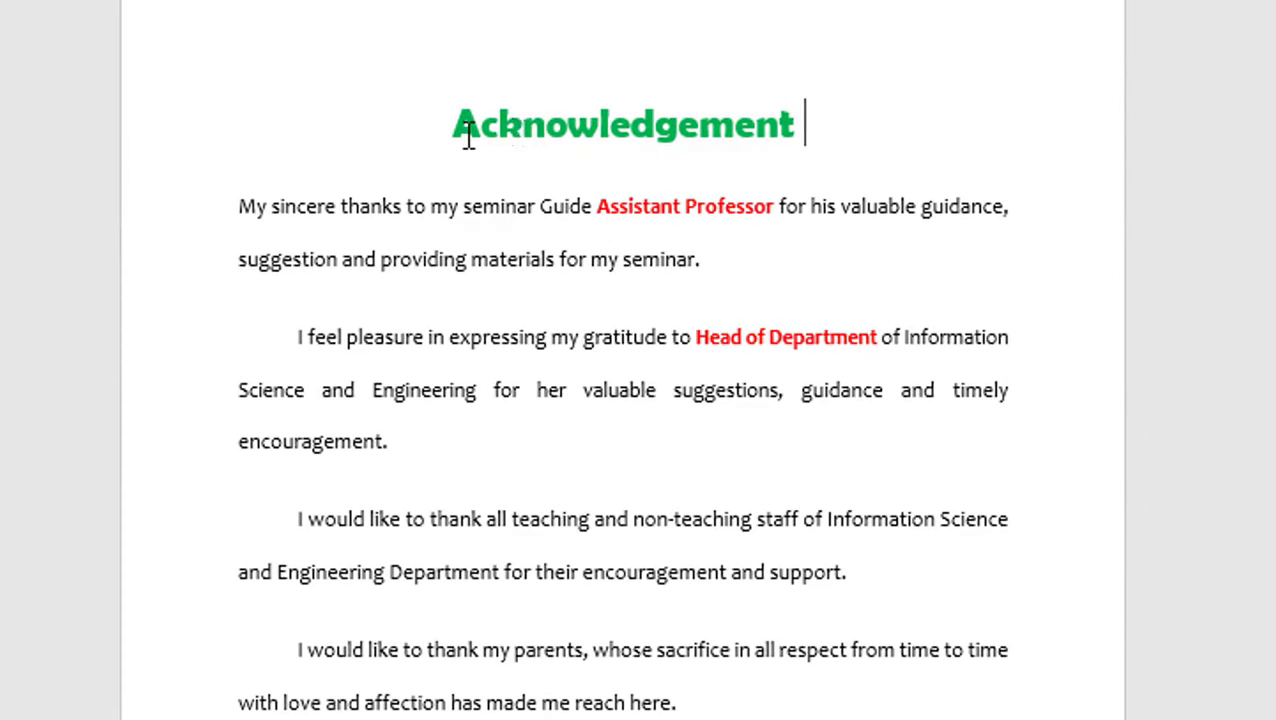
pyautogui.scroll(-8, 537, 130)
pyautogui.scroll(-10, 541, 128)
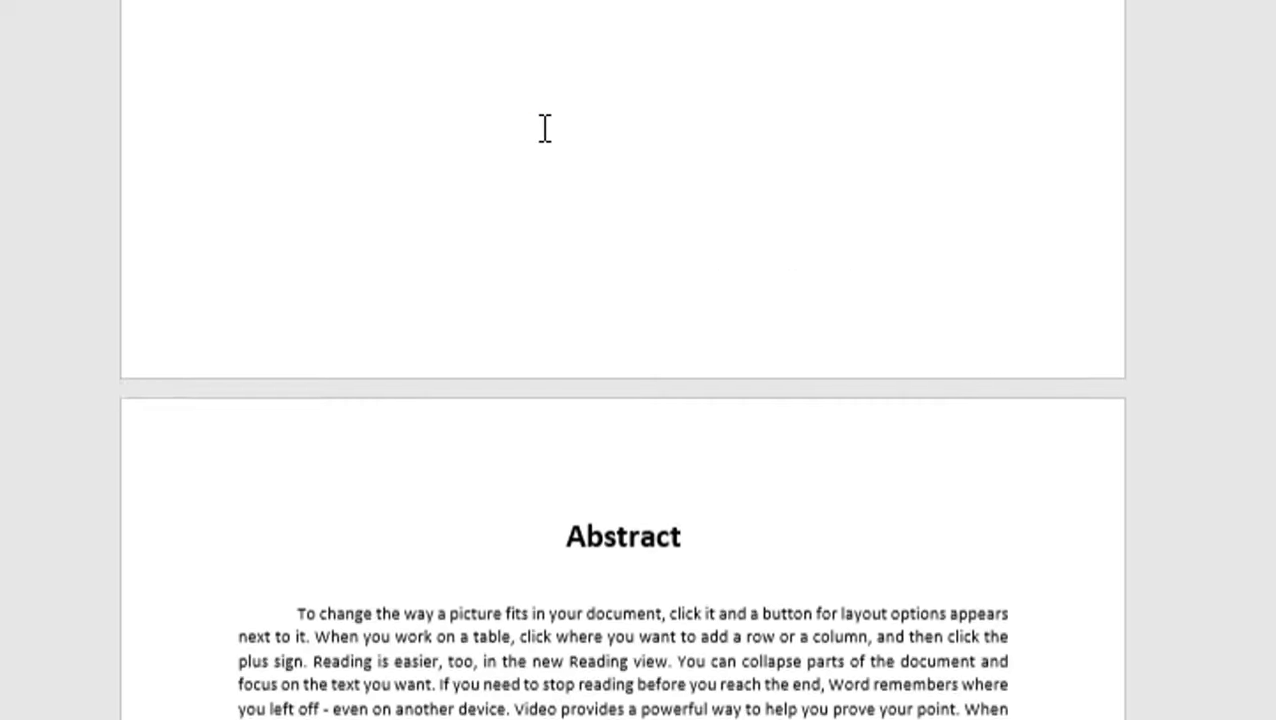
pyautogui.scroll(-4, 541, 128)
pyautogui.scroll(-1, 520, 299)
pyautogui.scroll(-5, 572, 290)
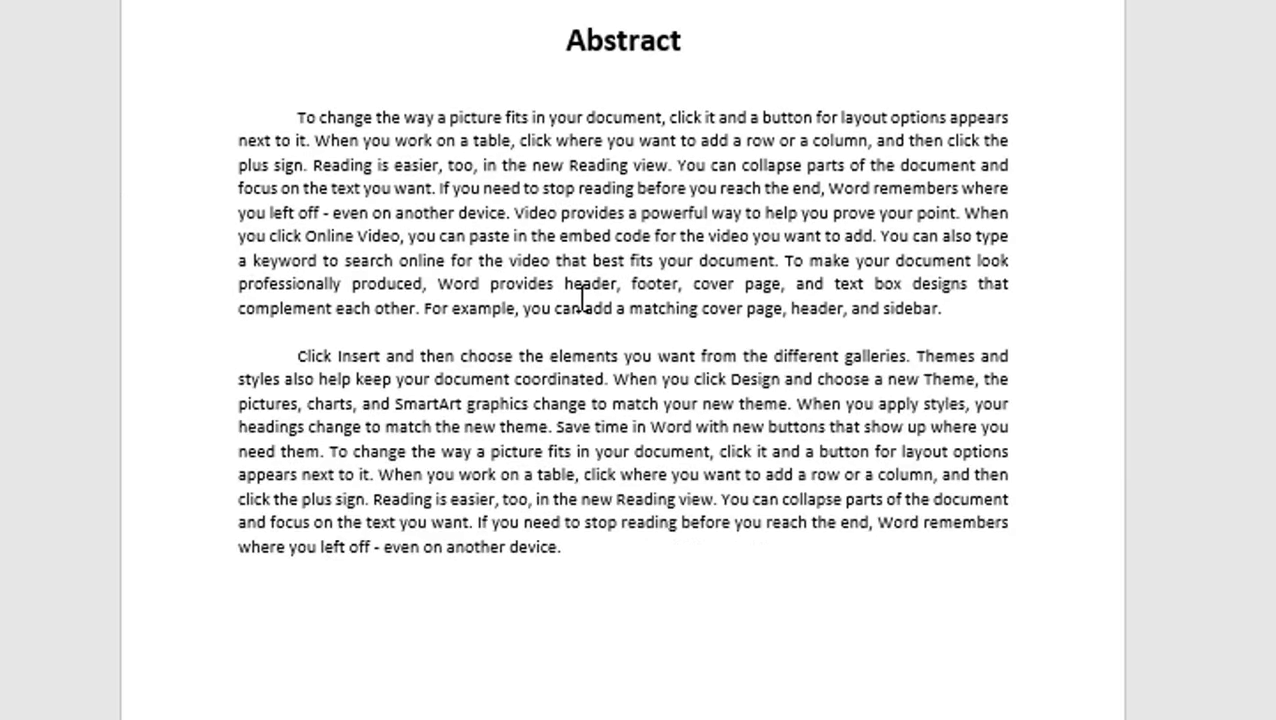
pyautogui.scroll(-8, 580, 294)
pyautogui.scroll(-4, 584, 296)
pyautogui.scroll(-3, 585, 298)
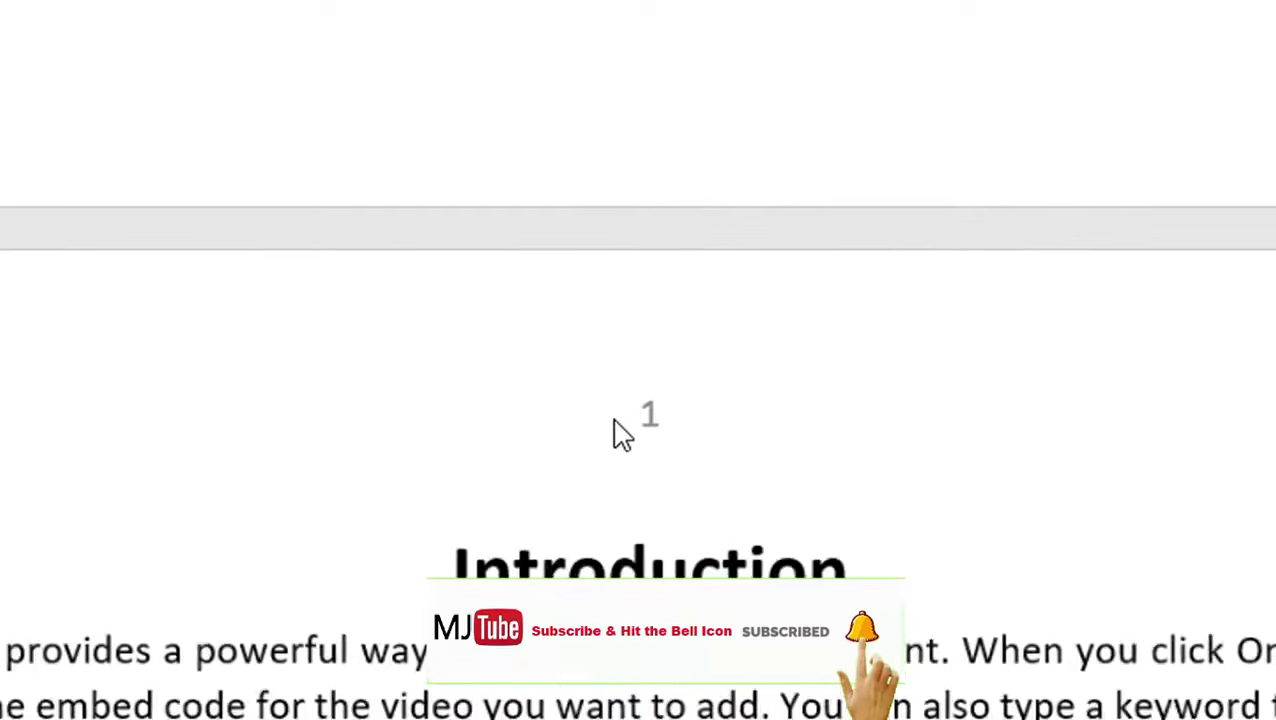
pyautogui.keyDown('ctrl'); pyautogui.scroll(-3, 495, 447); pyautogui.keyUp('ctrl')
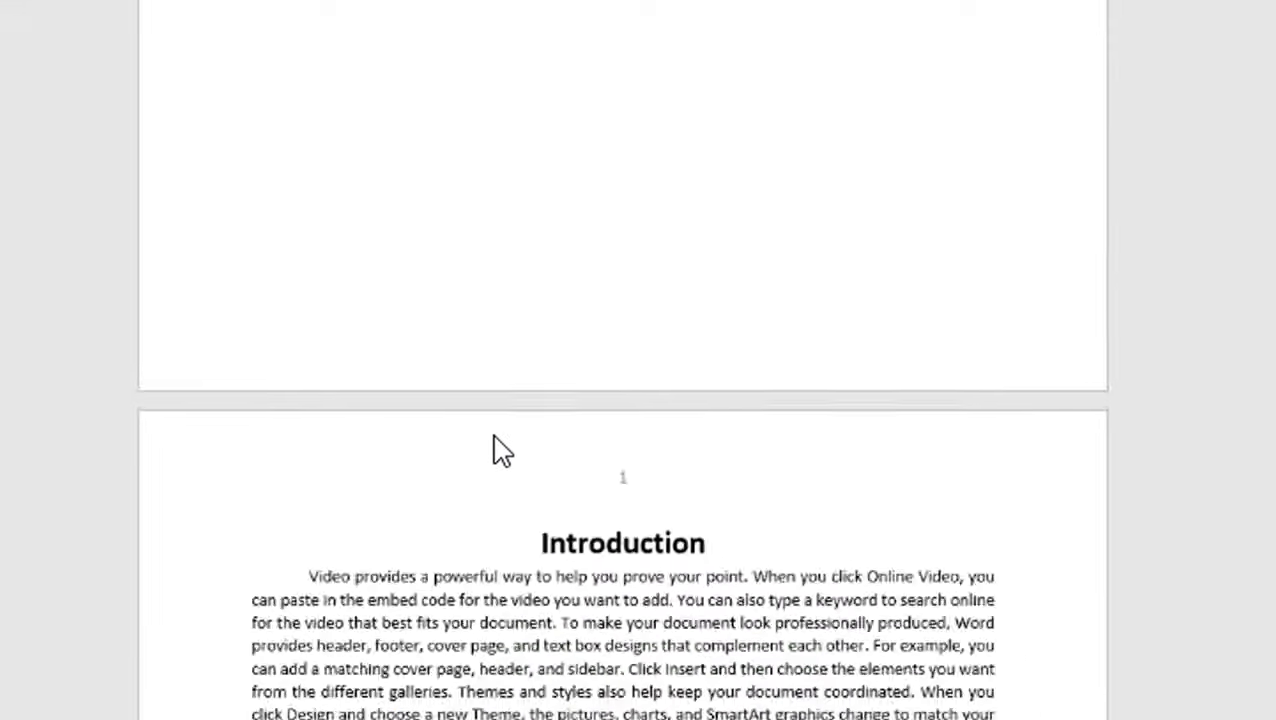
pyautogui.keyDown('ctrl'); pyautogui.scroll(-4, 495, 447); pyautogui.keyUp('ctrl')
pyautogui.keyDown('ctrl'); pyautogui.scroll(5, 594, 455); pyautogui.keyUp('ctrl')
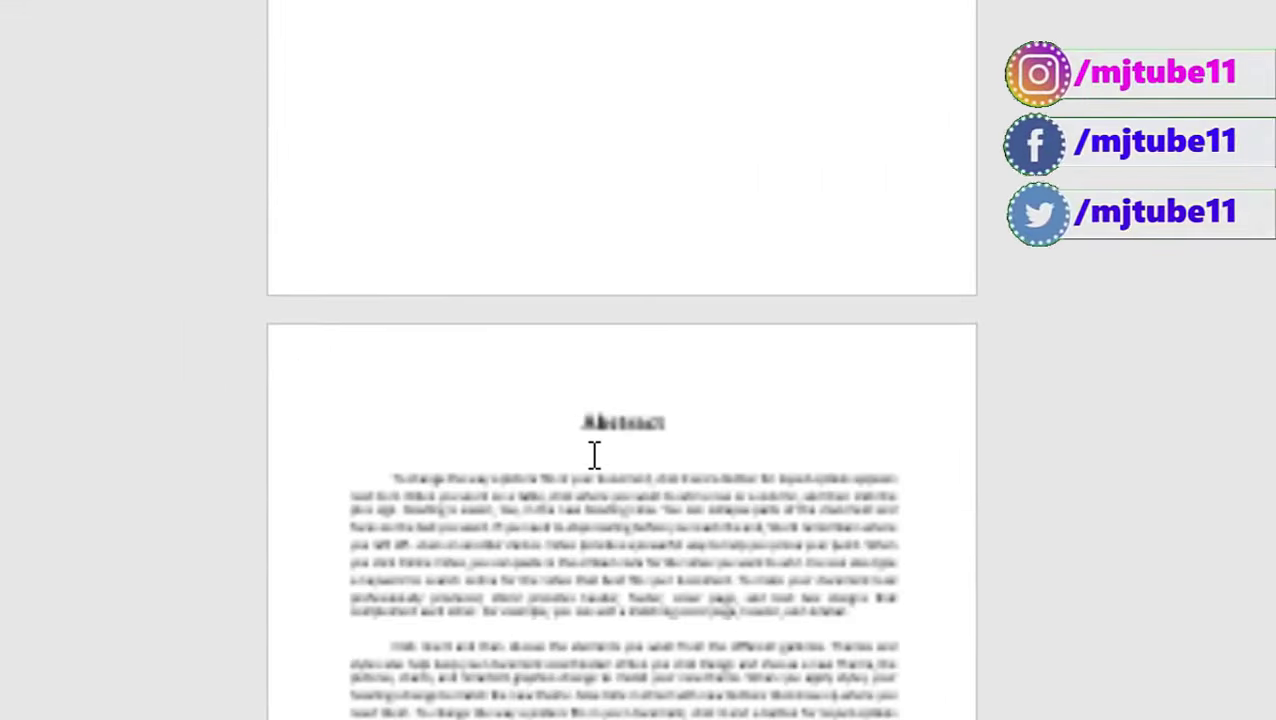
pyautogui.scroll(-5, 594, 455)
pyautogui.scroll(-2, 592, 450)
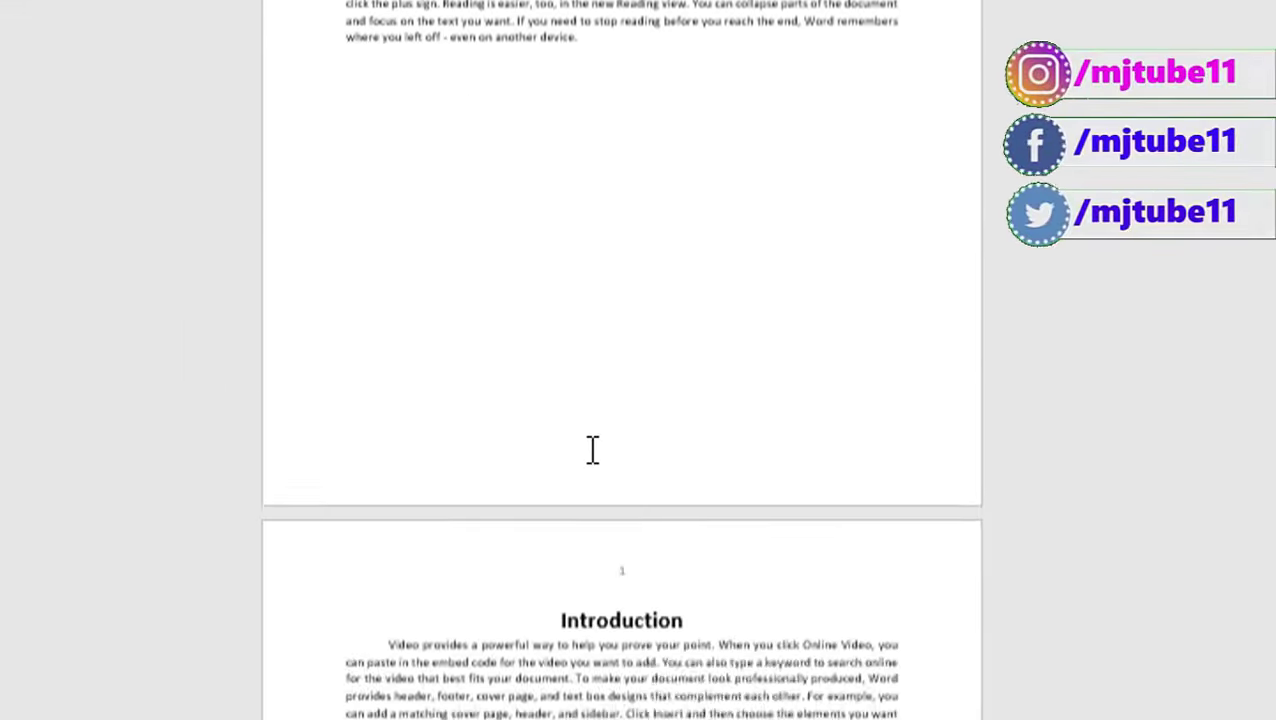
pyautogui.keyDown('ctrl'); pyautogui.scroll(3, 588, 540); pyautogui.keyUp('ctrl')
pyautogui.scroll(-5, 589, 520)
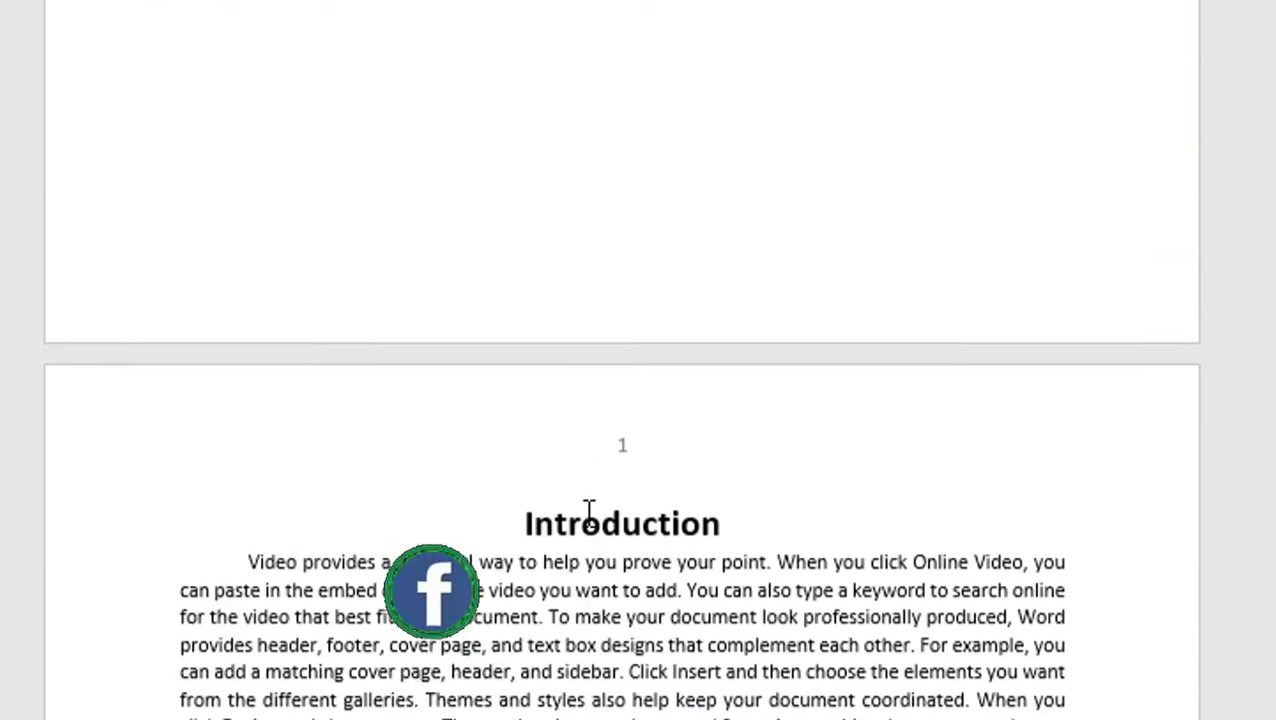
pyautogui.scroll(-10, 600, 510)
pyautogui.scroll(-10, 620, 500)
pyautogui.keyDown('ctrl'); pyautogui.scroll(3, 680, 530); pyautogui.keyUp('ctrl')
pyautogui.scroll(-5, 680, 530)
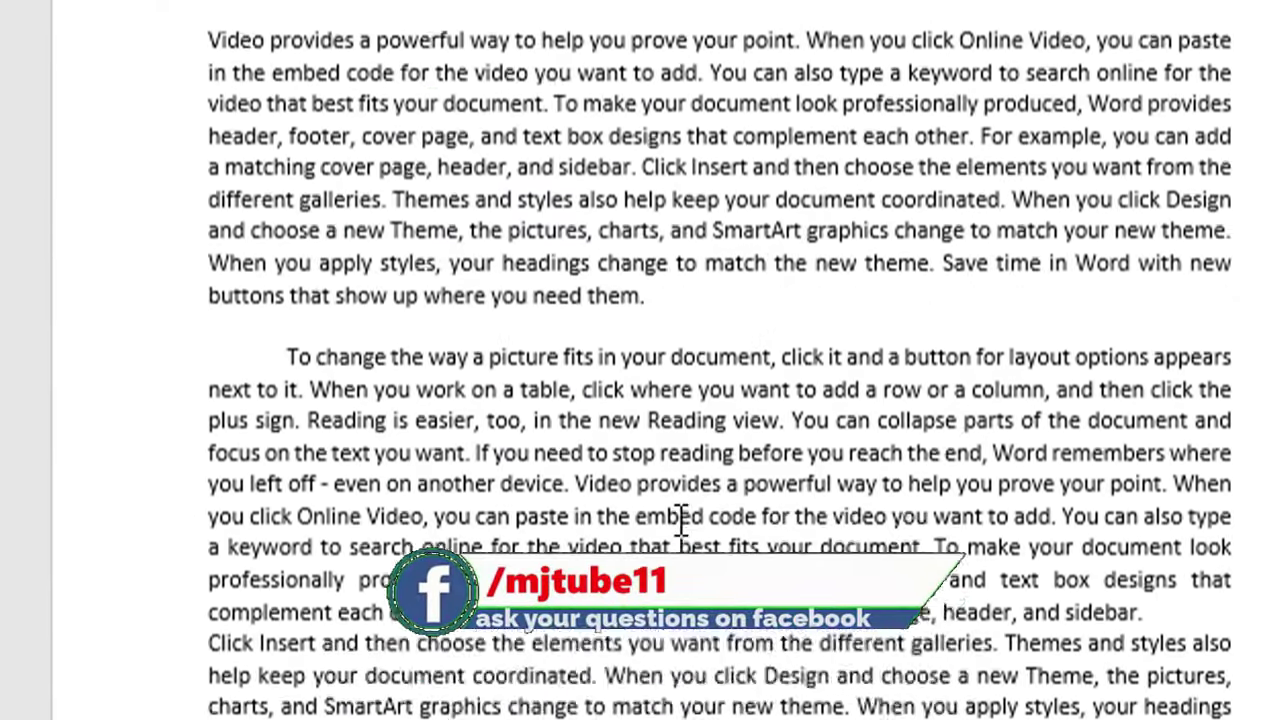
pyautogui.scroll(-5, 681, 521)
pyautogui.scroll(-4, 681, 521)
pyautogui.scroll(-5, 681, 517)
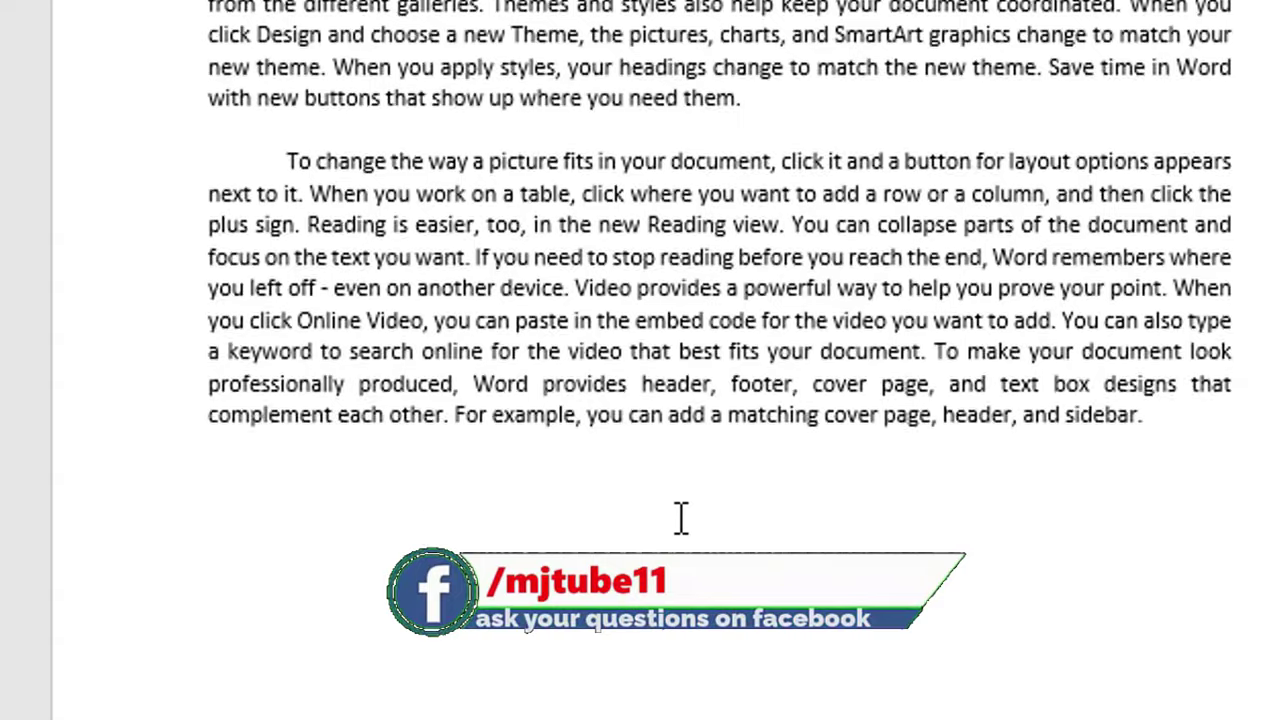
pyautogui.scroll(-5, 681, 517)
pyautogui.scroll(-5, 681, 517)
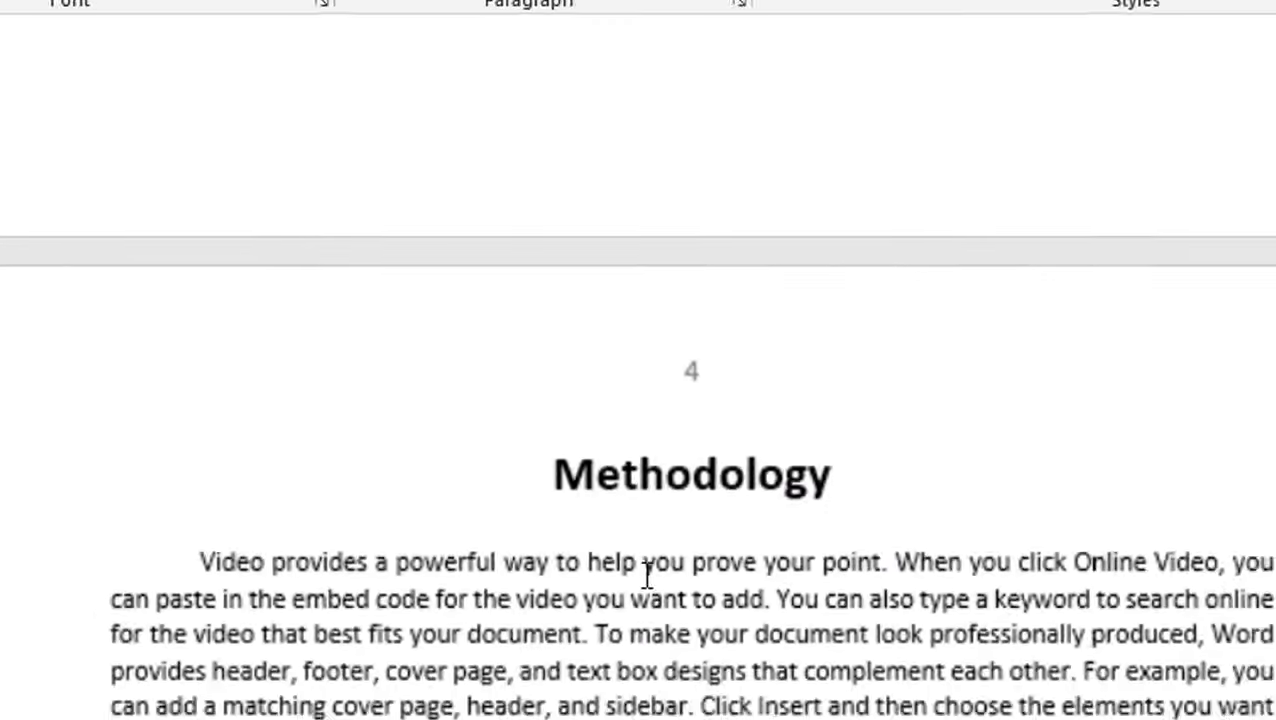